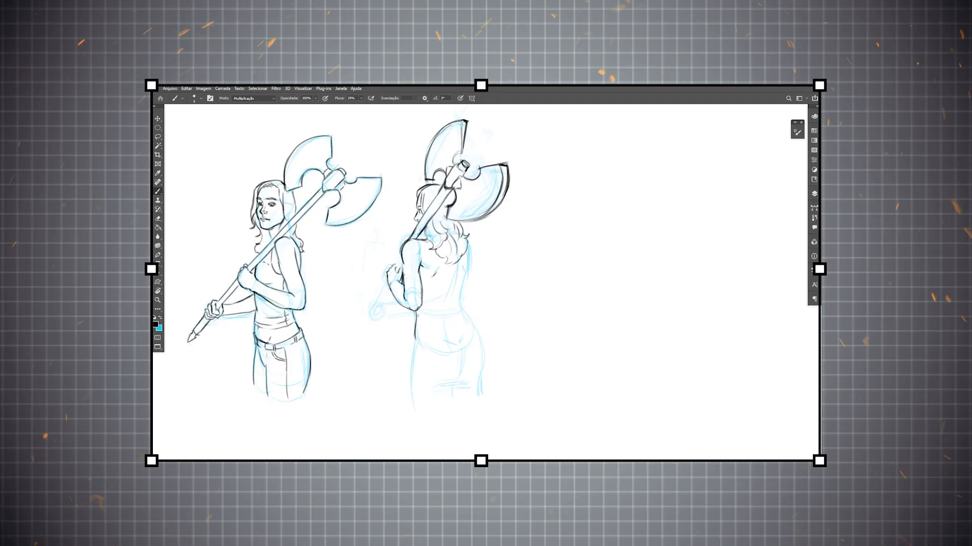
Ink the lower back, waistband and hips of the rear-view axe woman over her light blue sketch.
mouse_move(446, 354)
mouse_down()
mouse_move(460, 314)
mouse_move(490, 291)
mouse_up()
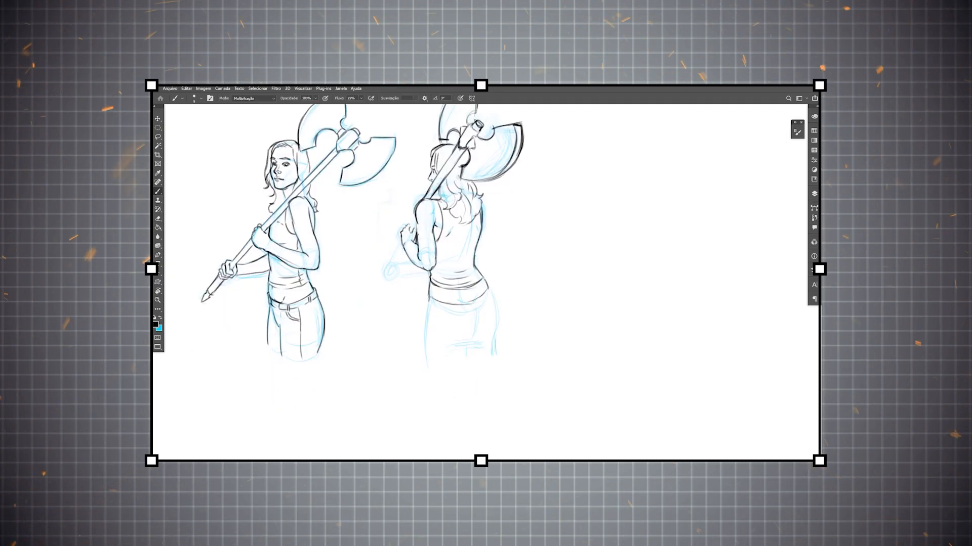
drag(436, 309, 491, 301)
drag(470, 311, 430, 363)
drag(445, 334, 458, 350)
drag(452, 337, 471, 337)
drag(452, 337, 452, 342)
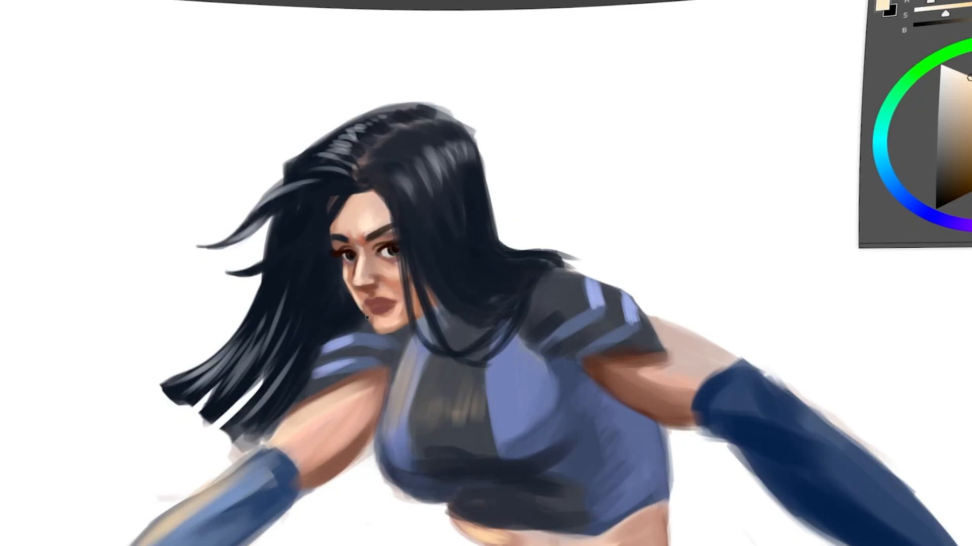
Paint a light skin-tone highlight along the dark-haired woman's chin.
drag(374, 327, 387, 333)
right_click(385, 331)
click(384, 331)
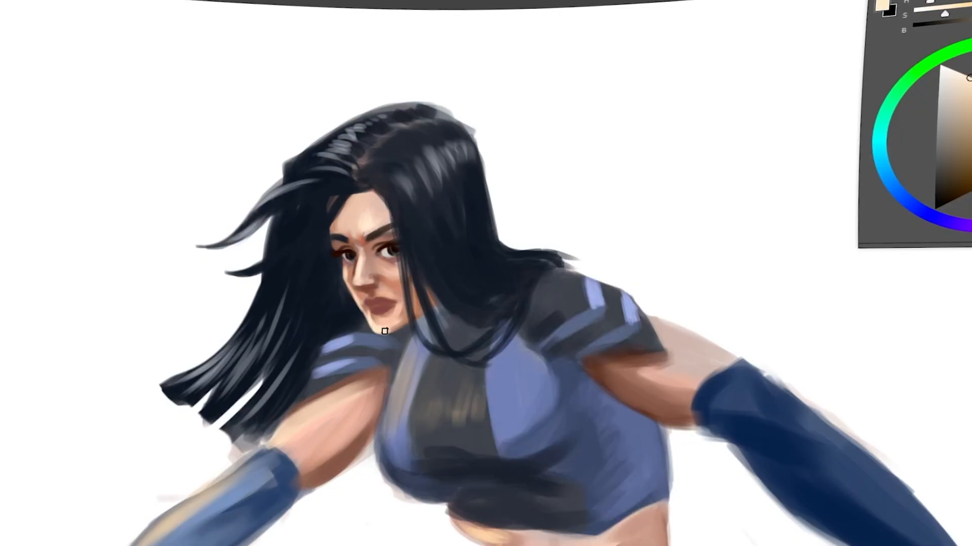
Paint the woman's lips pink and define the mouth line and corner in dark red.
ctrl+click(381, 301)
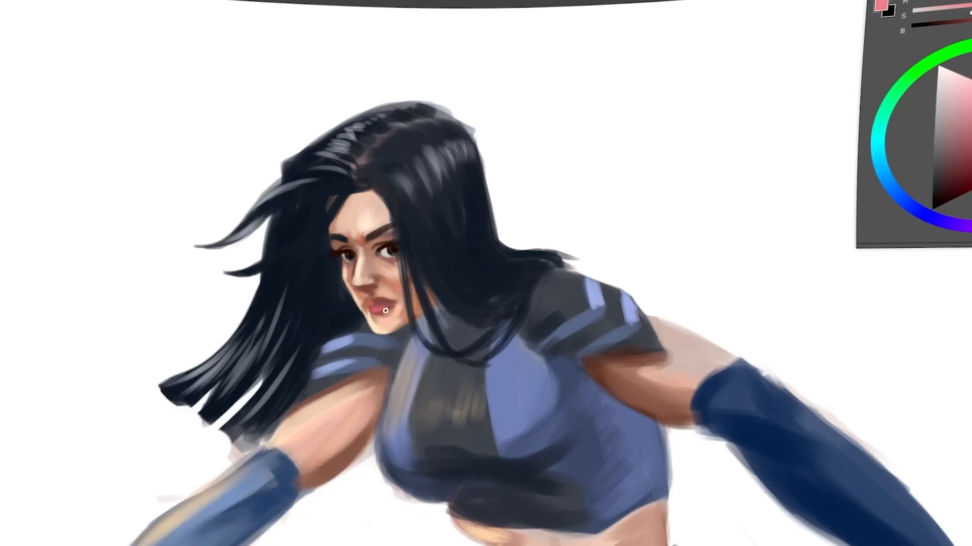
right_click(381, 303)
drag(370, 307, 392, 302)
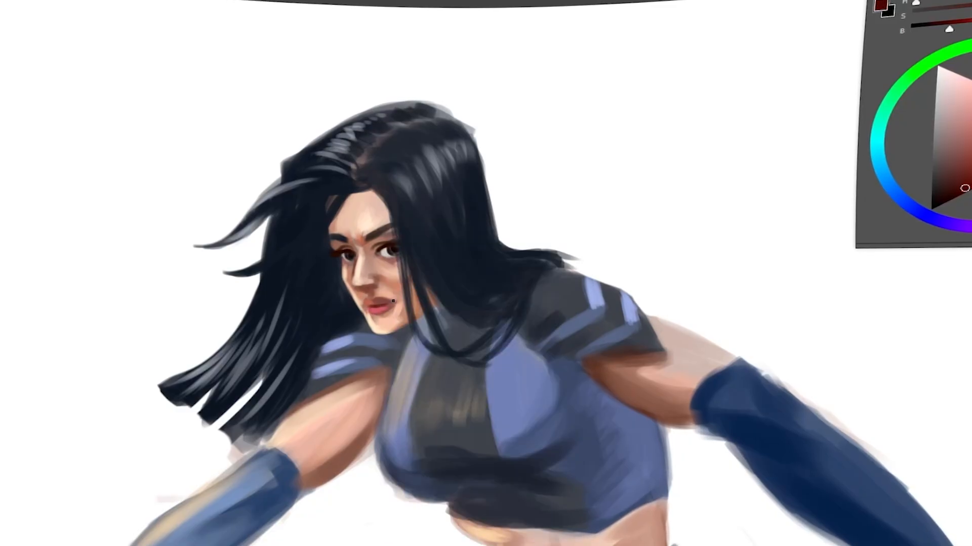
right_click(395, 304)
click(480, 250)
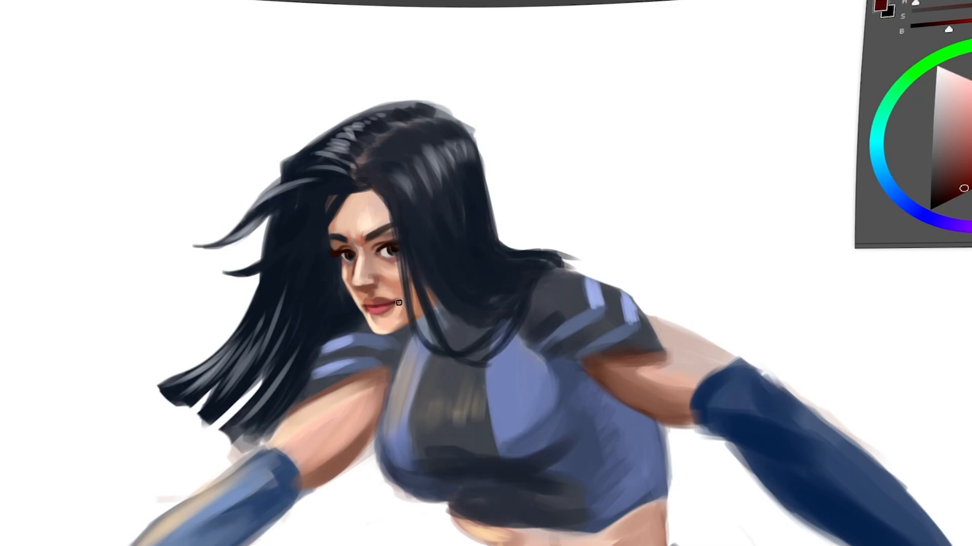
Refine the skin between the nose and upper lip with reddish-brown tones.
ctrl+click(370, 287)
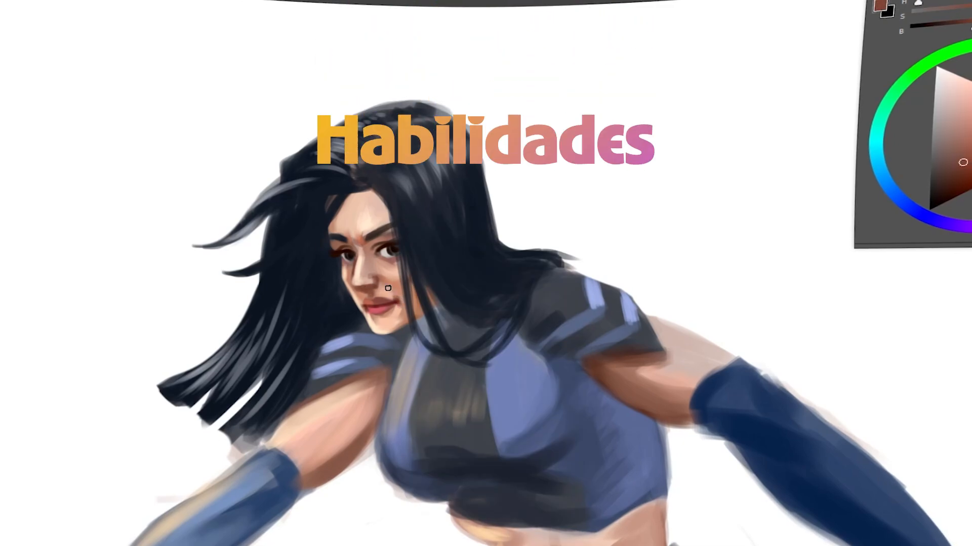
click(971, 131)
right_click(388, 290)
click(473, 250)
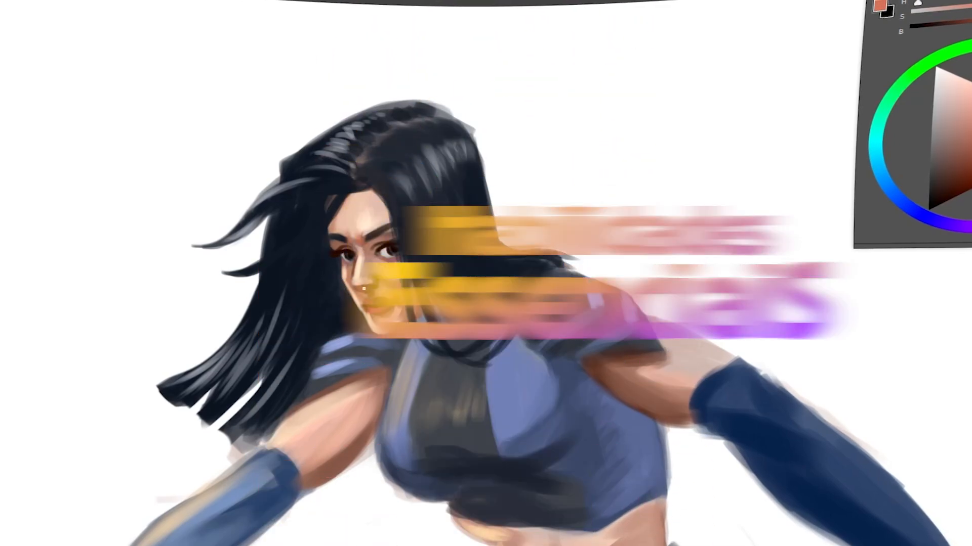
Refine the woman's nose with a dark nostril accent and sampled skin tones along its side.
ctrl+click(370, 281)
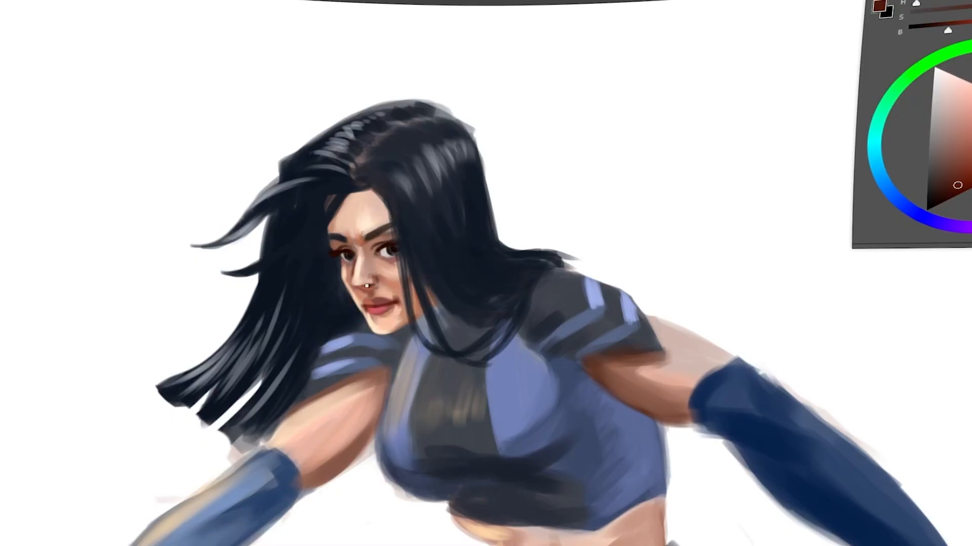
ctrl+click(366, 285)
right_click(375, 284)
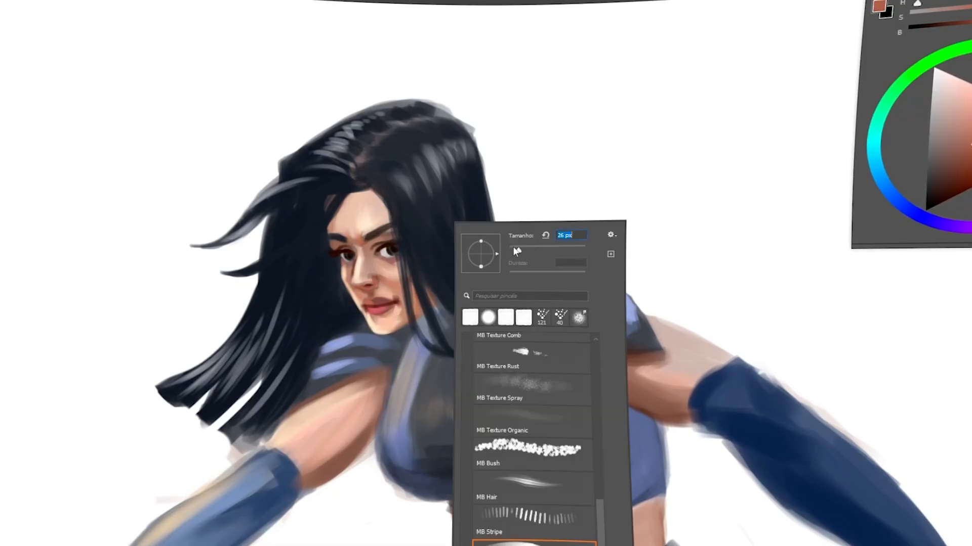
alt+click(373, 280)
ctrl+click(365, 277)
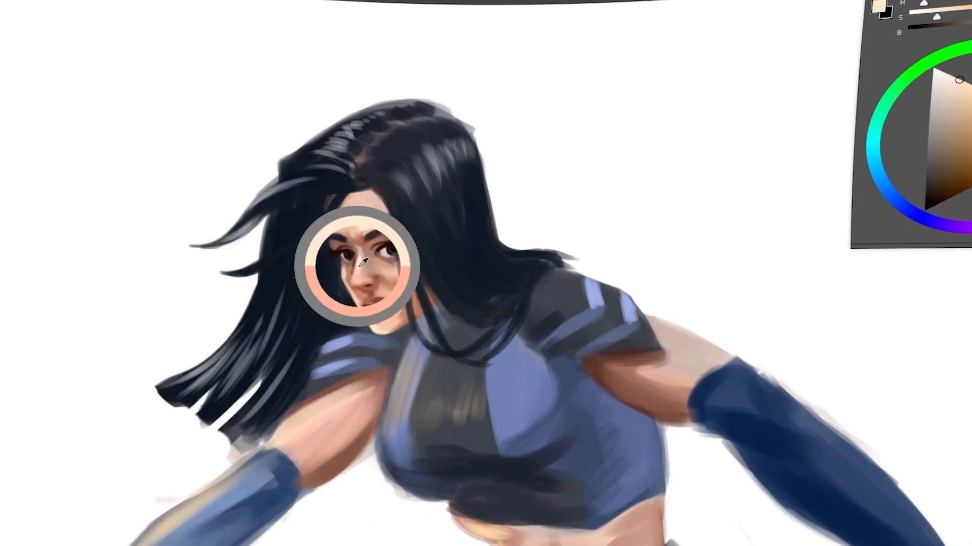
Blend sampled skin tones along the nose bridge, cheek and under the woman's far eye.
ctrl+click(356, 267)
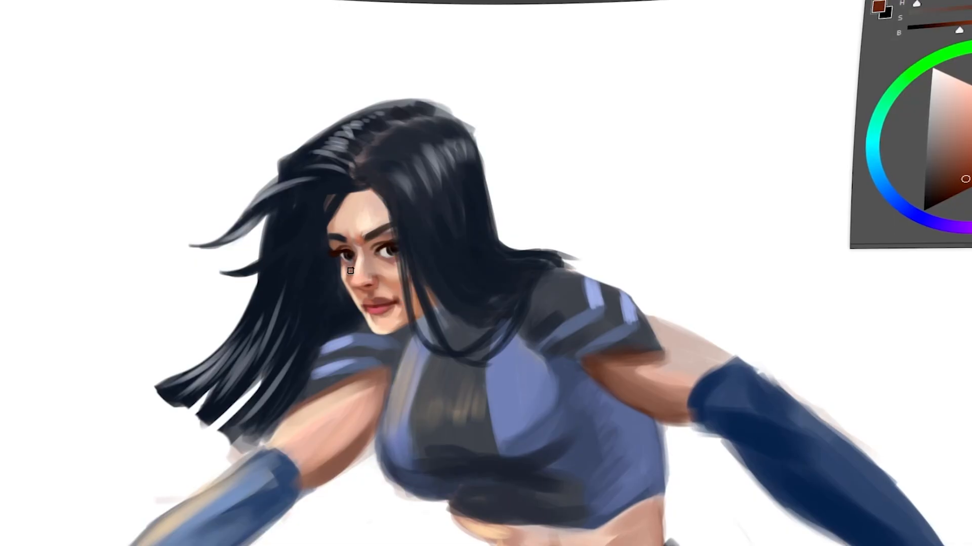
alt+click(386, 283)
right_click(484, 219)
click(536, 310)
alt+click(357, 267)
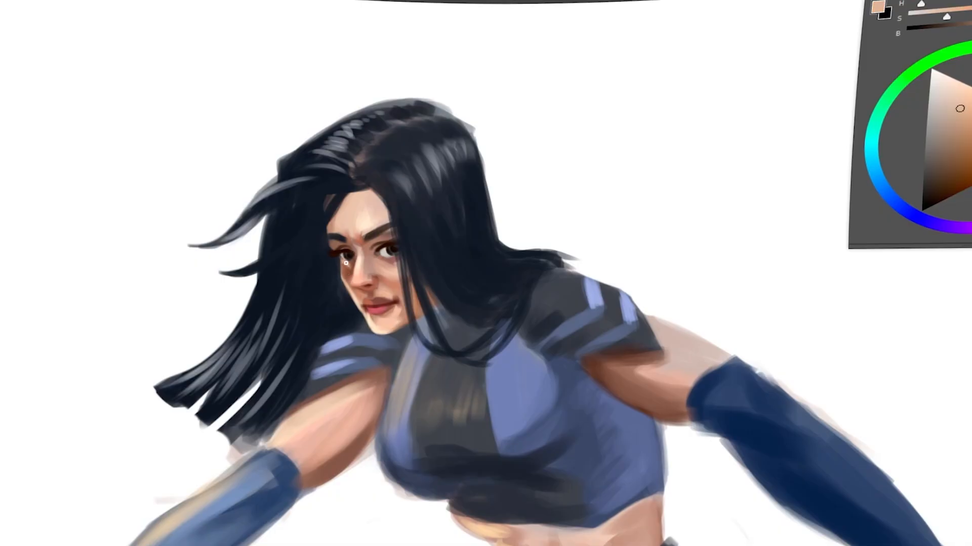
ctrl+click(355, 249)
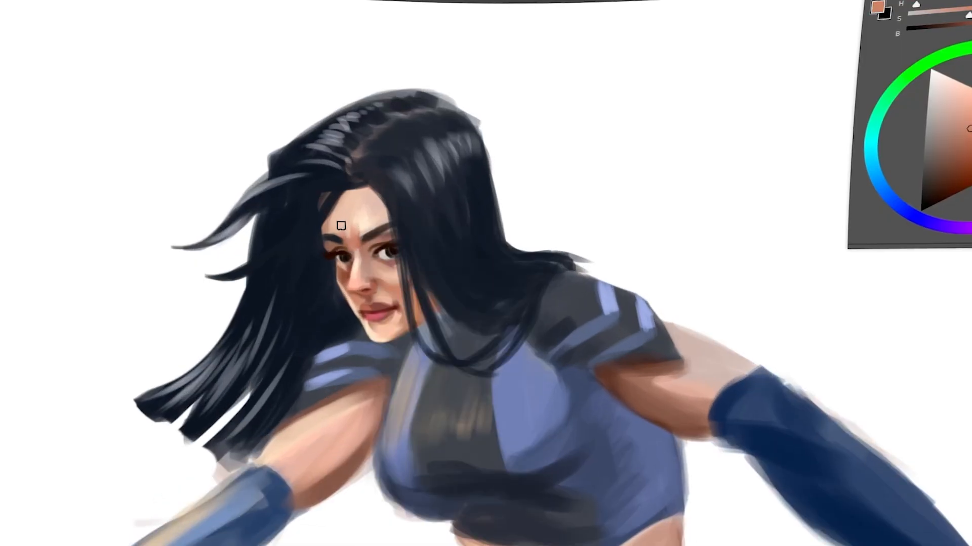
Shade the woman's forehead and hairline with sampled skin tones, using a 14 px brush near the hair.
drag(339, 204, 333, 219)
alt+click(340, 217)
alt+click(377, 205)
right_click(384, 199)
click(494, 251)
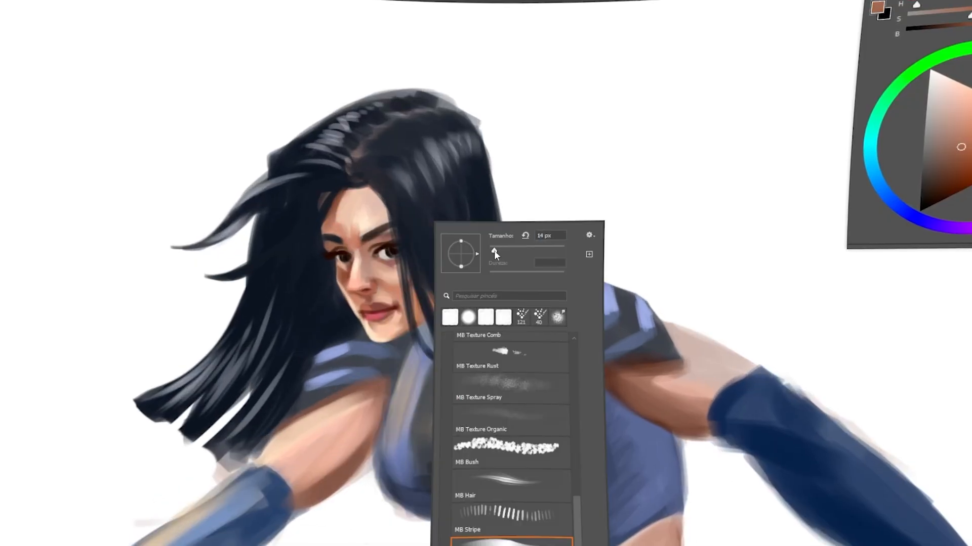
mouse_move(372, 191)
mouse_down()
mouse_move(388, 209)
mouse_move(380, 193)
mouse_up()
alt+click(392, 185)
alt+click(366, 188)
alt+click(369, 182)
alt+click(373, 205)
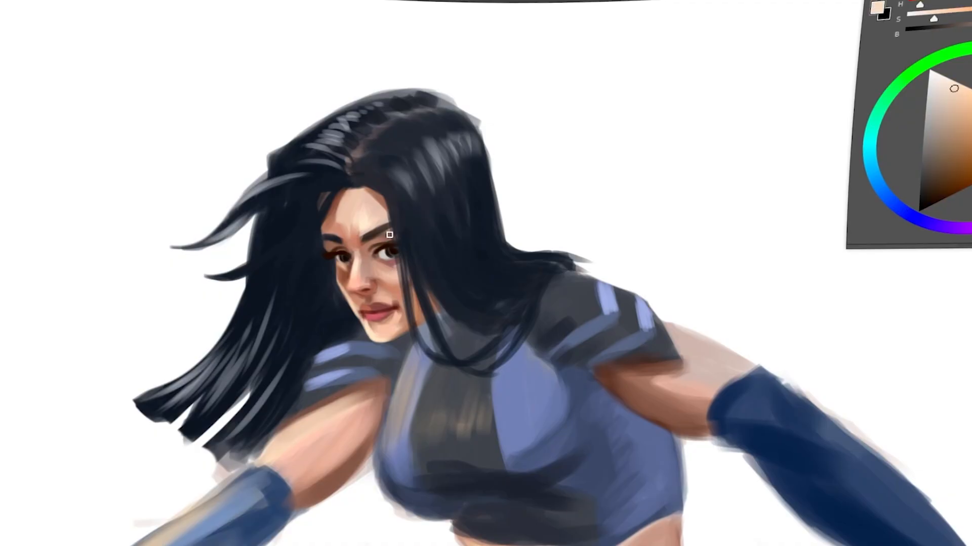
Refine the skin around the near eye and between the eyebrows with light peach and orange tones.
right_click(388, 233)
click(454, 303)
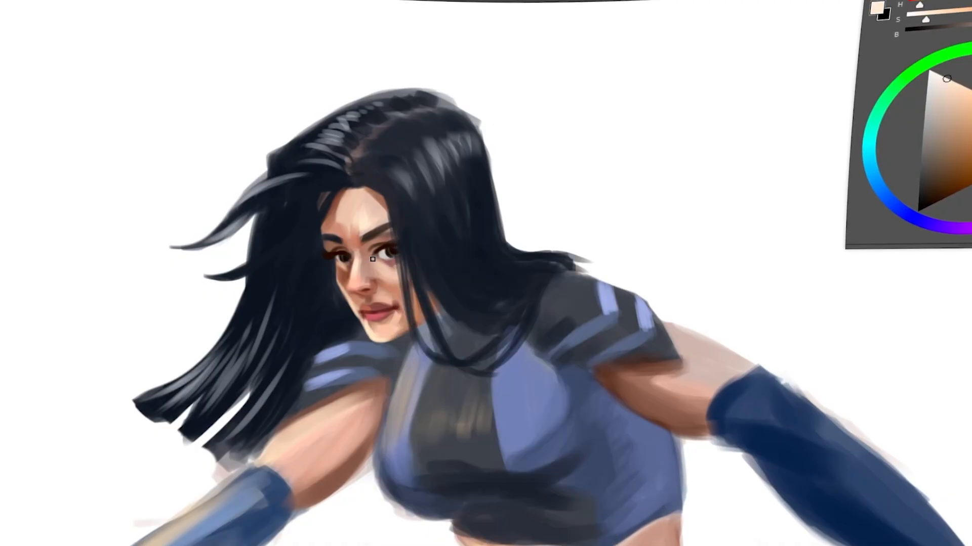
alt+click(367, 248)
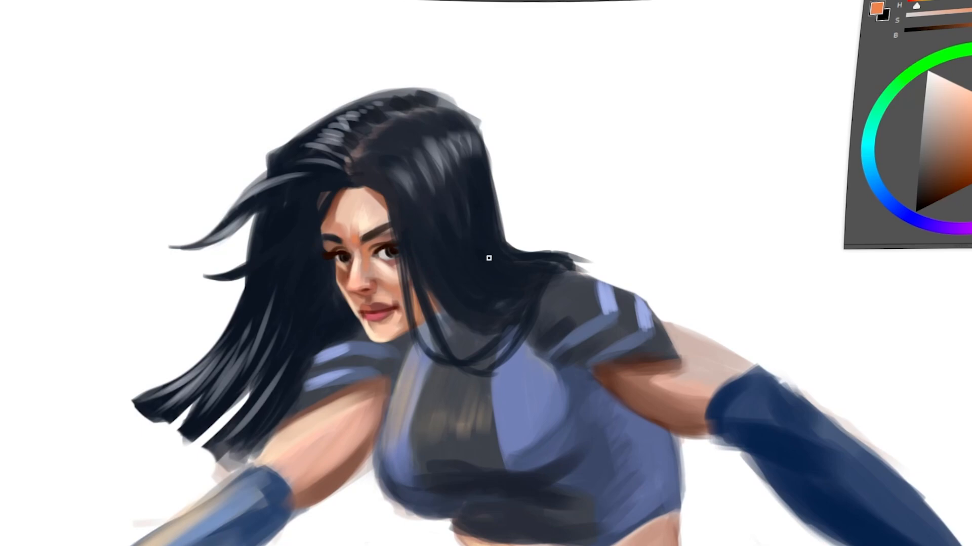
alt+click(360, 234)
alt+click(368, 317)
alt+click(381, 265)
right_click(392, 232)
click(466, 252)
Blend light and medium skin tones below the lower lip and beside the mouth.
click(370, 319)
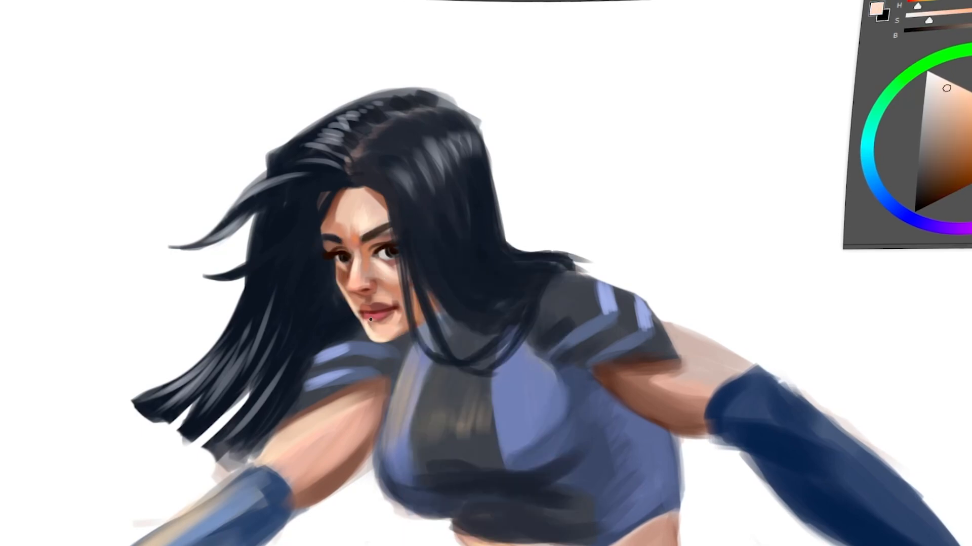
alt+click(369, 321)
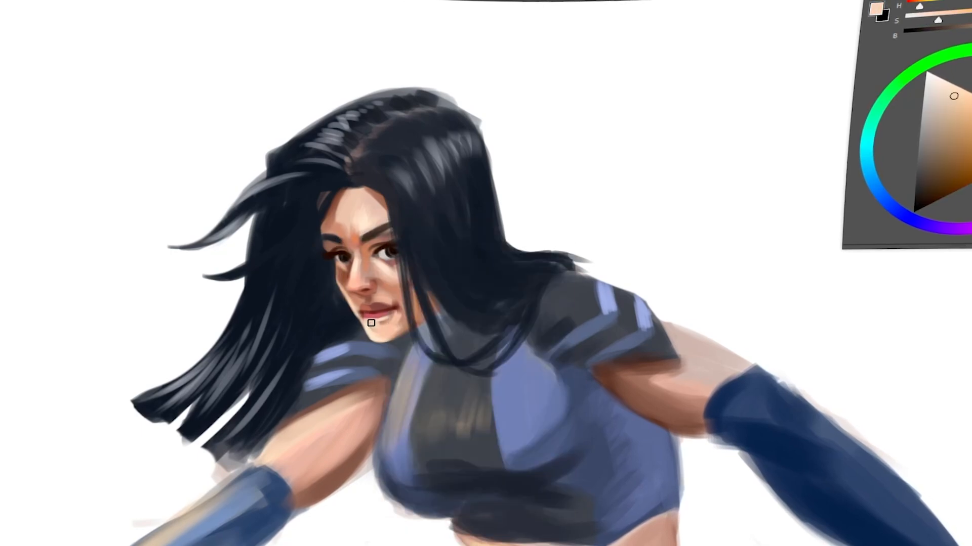
alt+click(375, 331)
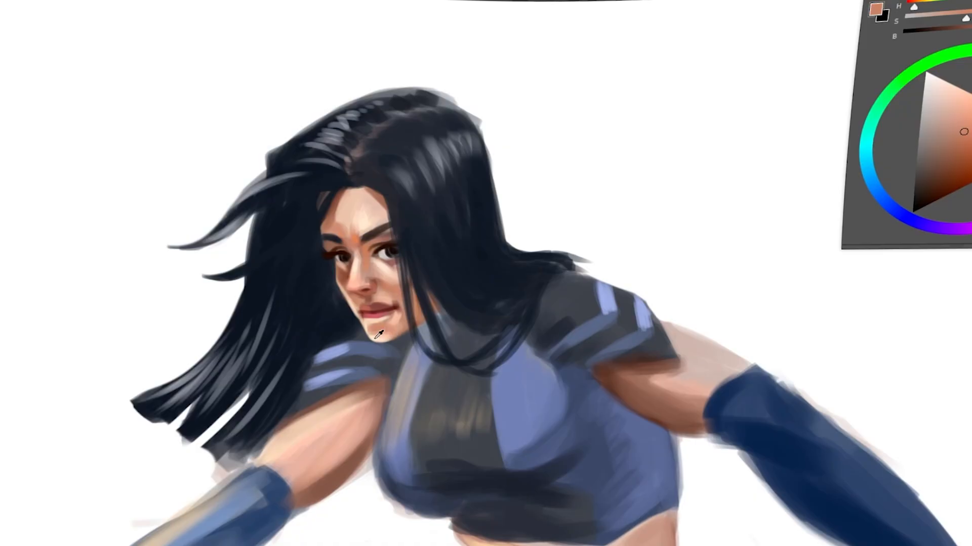
alt+click(392, 319)
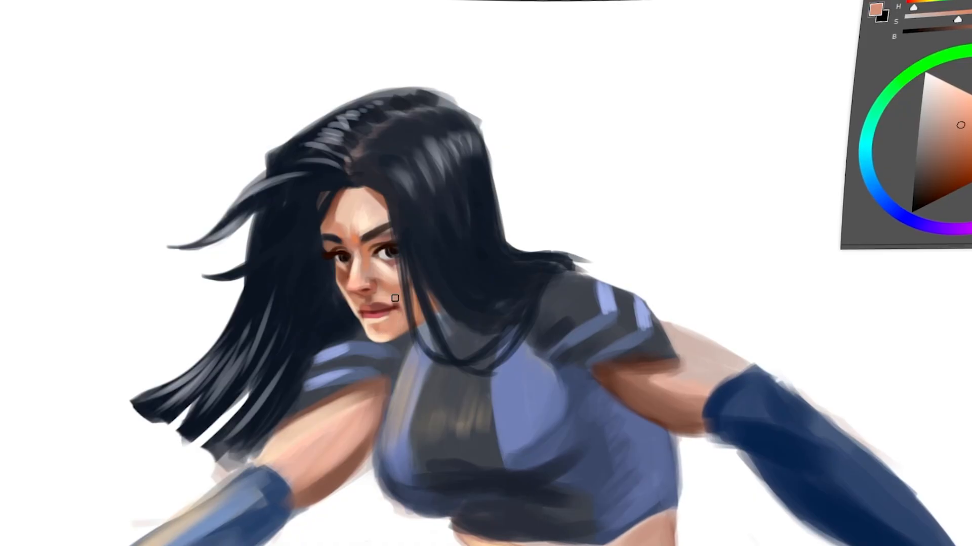
Add light pink highlights to the woman's lips with a small brush.
alt+click(381, 314)
right_click(389, 313)
drag(386, 314, 369, 317)
click(969, 96)
right_click(436, 274)
click(497, 255)
right_click(420, 273)
click(478, 253)
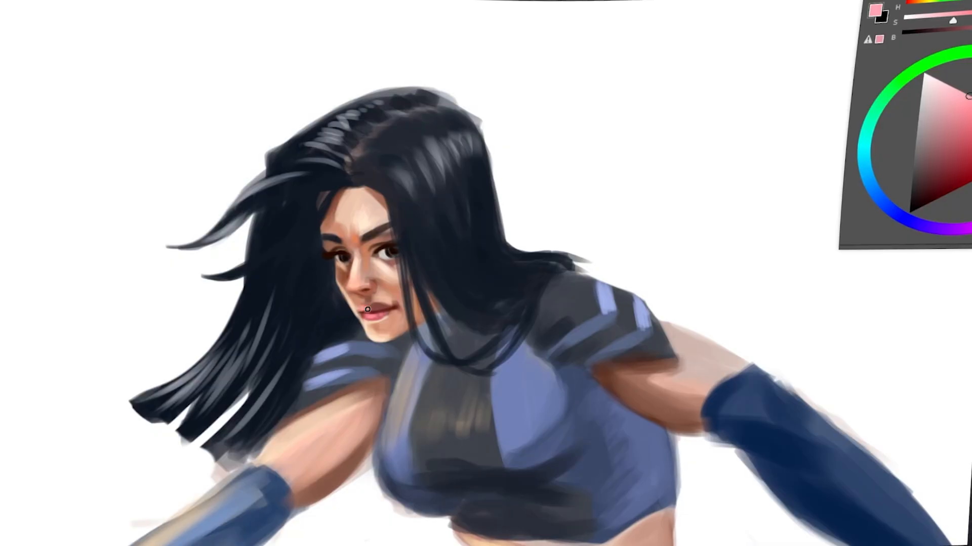
drag(887, 210, 867, 180)
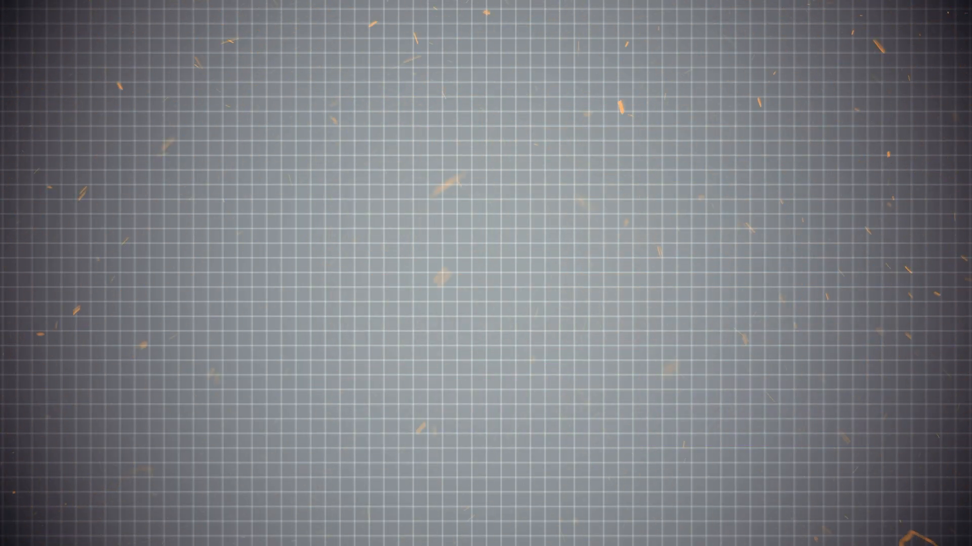
Draw a man's left-facing head and neck in skin tone, clean its outline and fill it.
mouse_move(473, 235)
mouse_down()
mouse_move(530, 180)
mouse_move(469, 253)
mouse_up()
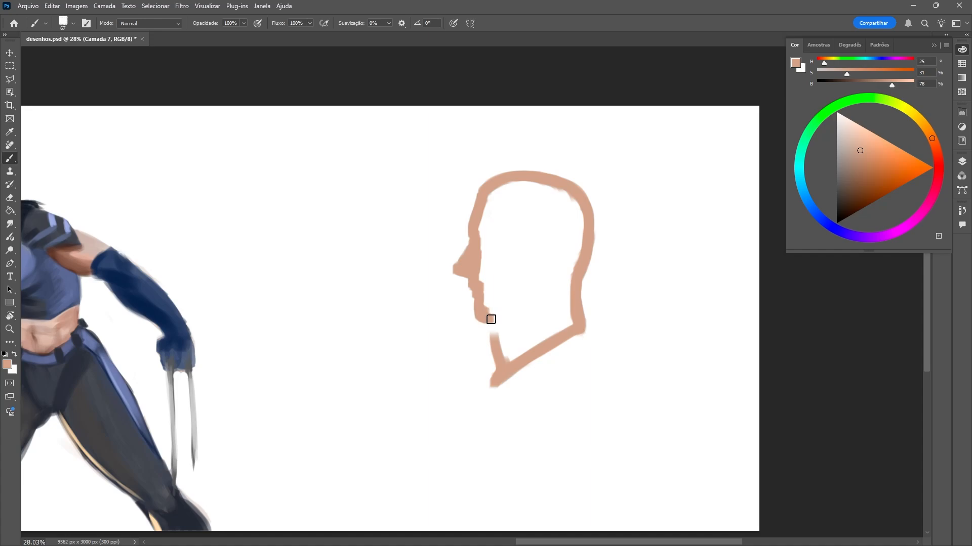
drag(491, 319, 549, 284)
key(e)
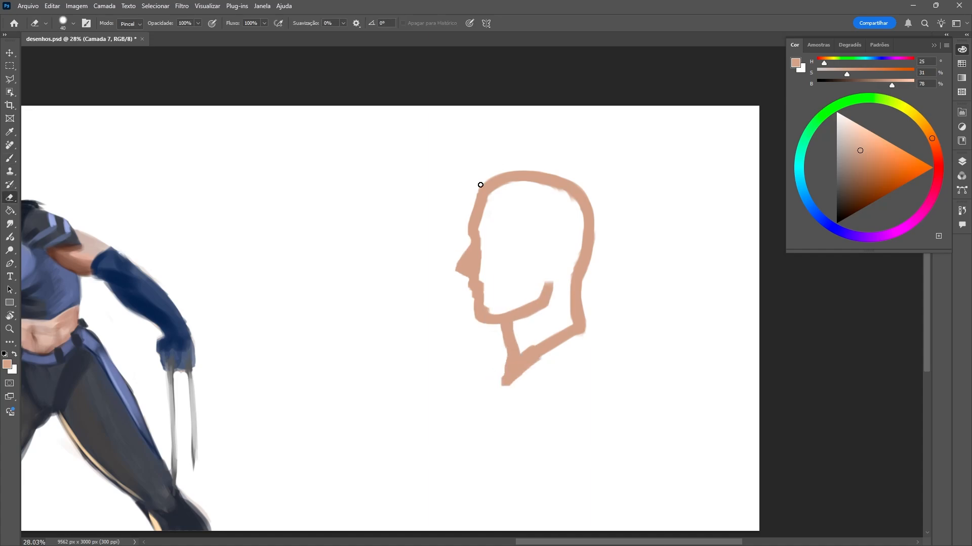
key(g)
click(531, 243)
Outline and fill the man's torso, shoulder and back in blue, H 223, S 50, B 80.
right_click(609, 225)
click(817, 216)
click(875, 157)
mouse_move(525, 342)
mouse_down()
mouse_move(479, 382)
mouse_move(441, 498)
mouse_up()
key(g)
click(532, 420)
key(b)
drag(555, 321, 455, 411)
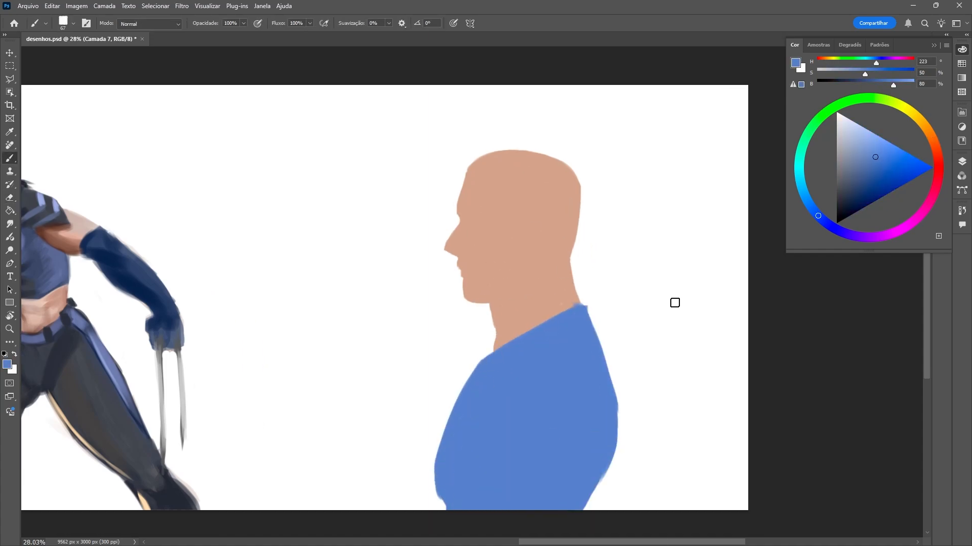
drag(590, 318, 640, 523)
Block in the man's facial features, ear and neck shadows with darker skin tone H 24, S 43, B 69.
alt+click(521, 263)
click(868, 172)
mouse_move(468, 297)
mouse_down()
mouse_move(526, 285)
mouse_move(538, 259)
mouse_up()
drag(538, 227, 544, 262)
drag(460, 210, 535, 231)
mouse_move(471, 231)
mouse_down()
mouse_move(513, 273)
mouse_move(492, 307)
mouse_up()
drag(495, 310, 499, 347)
mouse_move(535, 283)
mouse_down()
mouse_move(526, 304)
mouse_move(557, 308)
mouse_up()
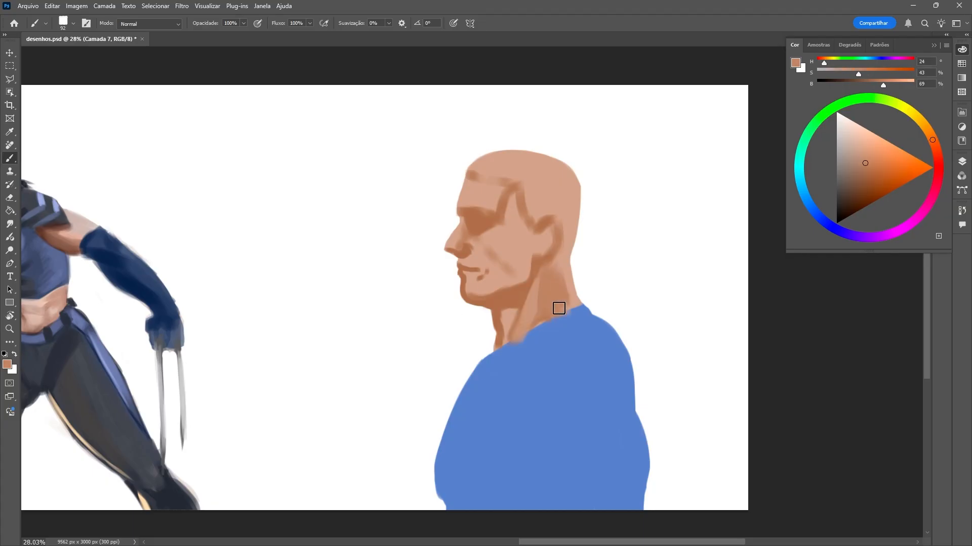
Paint the man's short hair, front curl and eyebrow in dark brown, H 24, S 36, B 16.
click(842, 208)
drag(521, 188, 530, 236)
mouse_move(573, 183)
mouse_down()
mouse_move(536, 191)
mouse_move(557, 215)
mouse_up()
drag(574, 187, 567, 272)
drag(520, 207, 531, 236)
drag(489, 175, 460, 173)
drag(465, 170, 568, 165)
drag(484, 151, 538, 151)
drag(461, 170, 452, 186)
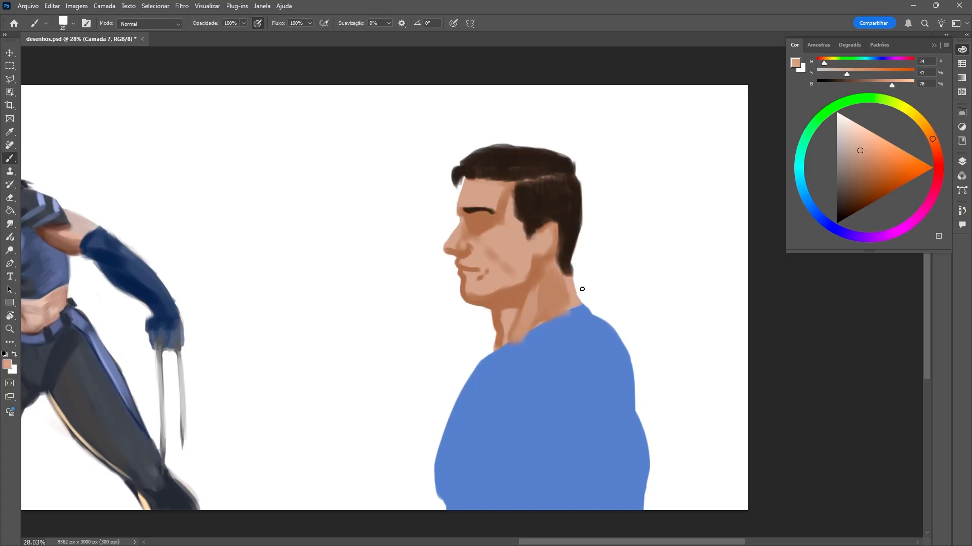
Paint the man's lips reddish brown and deepen the shadow beneath his jaw.
alt+click(471, 270)
click(937, 155)
mouse_move(462, 272)
mouse_down()
mouse_move(488, 270)
mouse_move(487, 298)
mouse_up()
click(938, 161)
click(862, 186)
alt+click(486, 272)
click(855, 202)
drag(537, 267, 509, 299)
Paint dark reddish-brown shading in the man's eye area with progressively smaller brush sizes.
right_click(503, 219)
drag(577, 248, 571, 250)
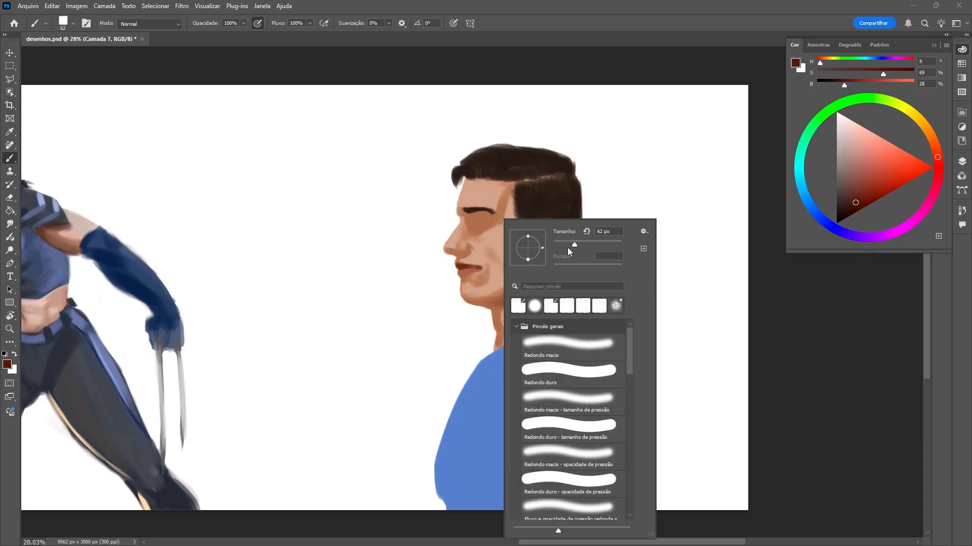
mouse_move(467, 220)
mouse_down()
mouse_move(490, 221)
mouse_move(469, 229)
mouse_up()
alt+click(476, 225)
right_click(503, 226)
drag(570, 255, 568, 255)
Add reddish skin tones to the man's nose, cheek and temple, and lighten his lower lip.
click(938, 157)
click(872, 150)
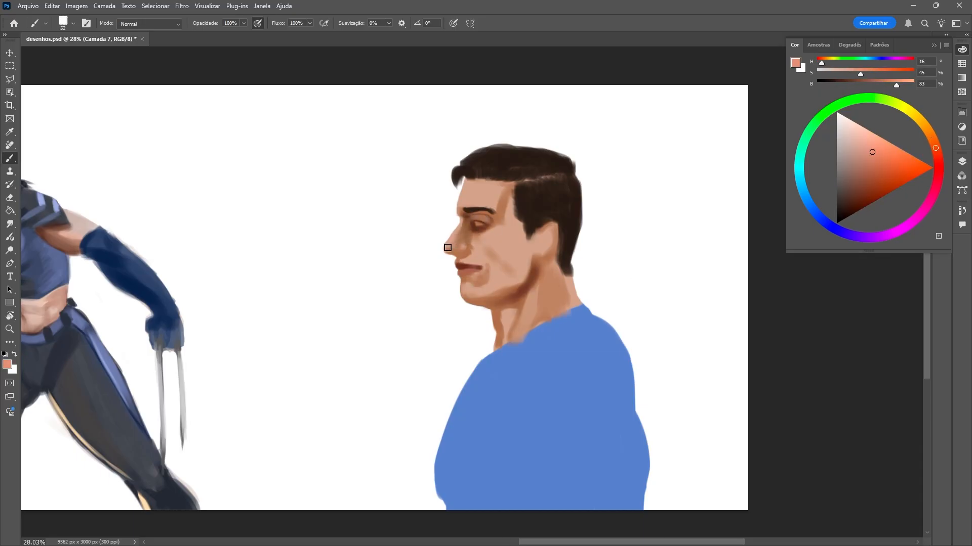
drag(501, 253, 481, 245)
drag(512, 200, 509, 249)
click(874, 137)
drag(460, 273, 470, 271)
Paint light skin-tone highlights on the man's forehead and cheek.
click(925, 127)
click(863, 131)
right_click(503, 220)
drag(568, 249, 574, 249)
mouse_move(473, 185)
mouse_down()
mouse_move(463, 204)
mouse_move(497, 236)
mouse_up()
Detail the man's eye with a small brush and give it a blue iris.
right_click(503, 226)
drag(572, 248, 569, 248)
mouse_move(473, 223)
mouse_down()
mouse_move(485, 226)
mouse_move(477, 226)
mouse_up()
alt+click(469, 224)
click(807, 200)
click(865, 158)
Refine the man's hairline at the temple with sampled hair and skin colors and a larger brush.
alt+click(530, 205)
key(bracketright)
key(bracketright)
key(bracketright)
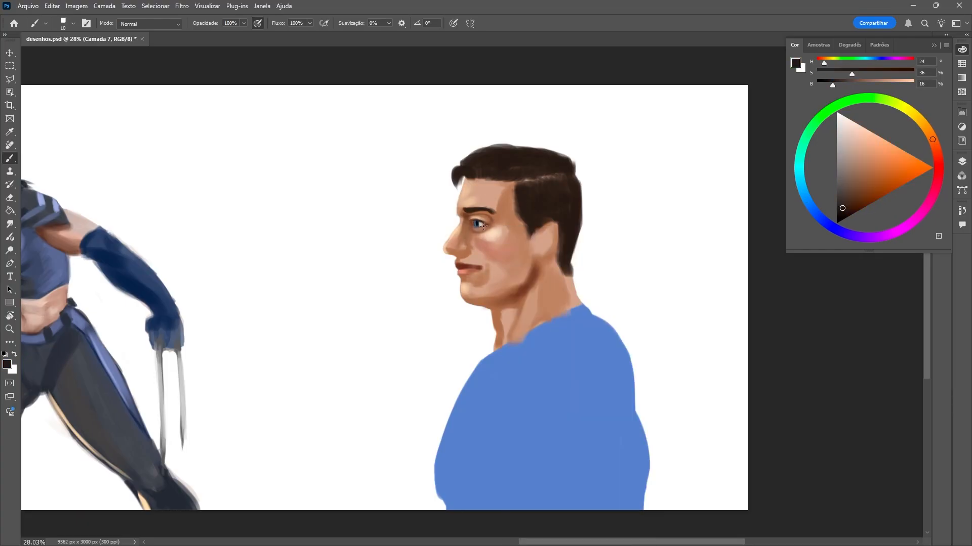
key(bracketright)
key(bracketright)
key(bracketright)
key(bracketright)
key(bracketright)
alt+click(511, 200)
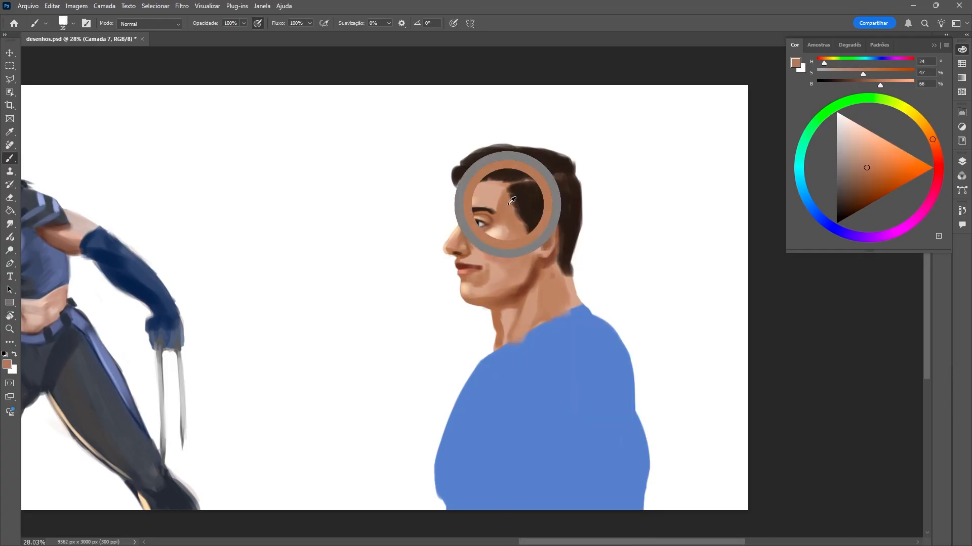
Paint a red cape around the man's neck and down his back, with darker red folds.
click(867, 183)
drag(437, 296, 470, 297)
key(ctrl+z)
drag(498, 233, 601, 446)
drag(546, 284, 597, 445)
drag(427, 283, 498, 237)
click(863, 196)
mouse_move(430, 285)
mouse_down()
mouse_move(491, 258)
mouse_move(562, 445)
mouse_move(475, 244)
mouse_up()
Shade the blue suit under the chest, beside the arm and along the back with darker blue.
click(880, 152)
click(874, 182)
drag(460, 375, 359, 434)
drag(498, 265, 538, 399)
drag(464, 354, 486, 445)
alt+click(409, 407)
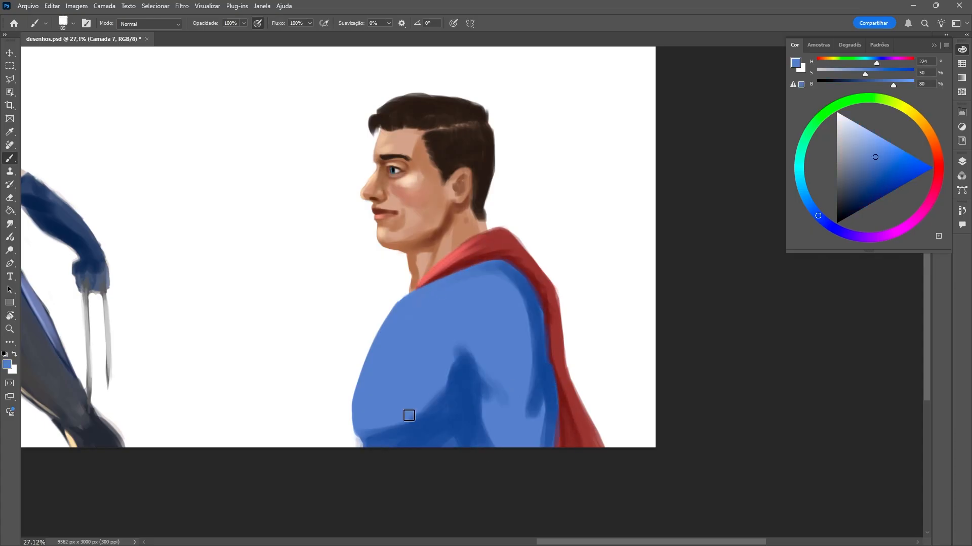
Blend the suit's blue shadows and add lighter blue highlights to the chest and arm.
drag(409, 416, 458, 357)
drag(430, 390, 374, 428)
drag(484, 400, 486, 445)
drag(531, 289, 524, 413)
drag(405, 308, 387, 354)
mouse_move(488, 293)
mouse_down()
mouse_move(495, 349)
mouse_move(479, 389)
mouse_up()
Define the seam between shoulder and chest and the armpit folds with dark blue, H 224, S 84, B 39.
click(868, 198)
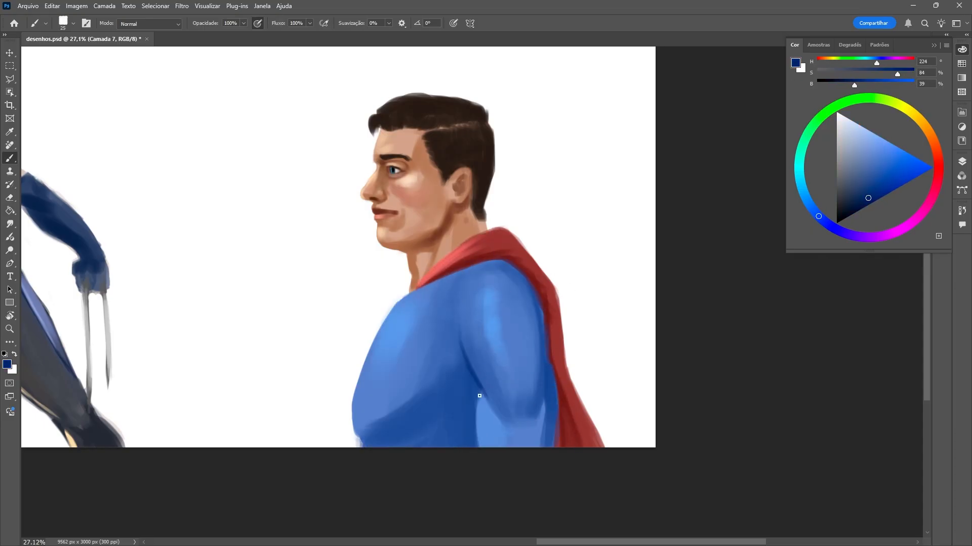
drag(457, 280, 505, 261)
alt+click(488, 298)
drag(456, 281, 447, 324)
drag(456, 358, 469, 373)
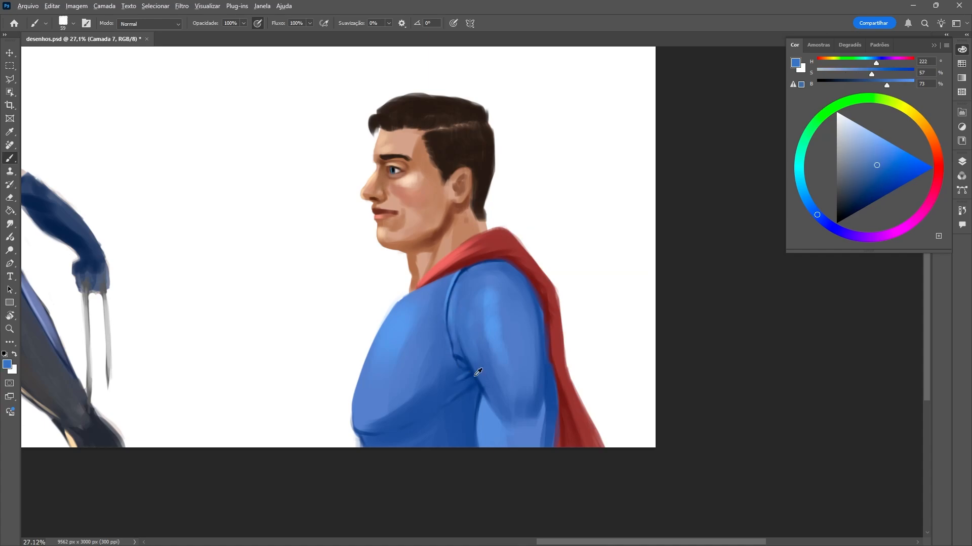
Shade the blue suit with darker blue along the shoulder under the cape and down the back of the arm.
click(868, 201)
drag(501, 262, 538, 315)
drag(542, 403, 532, 447)
Paint the red frame of the superhero's chest emblem, using the cape's red.
alt+click(559, 298)
mouse_move(382, 322)
mouse_down()
mouse_move(356, 401)
mouse_move(404, 324)
mouse_up()
key(e)
Fill the inside of the chest emblem with golden yellow, H 37, S 64, B 75, and clean up its red edges.
click(927, 125)
key(b)
click(883, 165)
key(e)
key(b)
drag(362, 379, 356, 396)
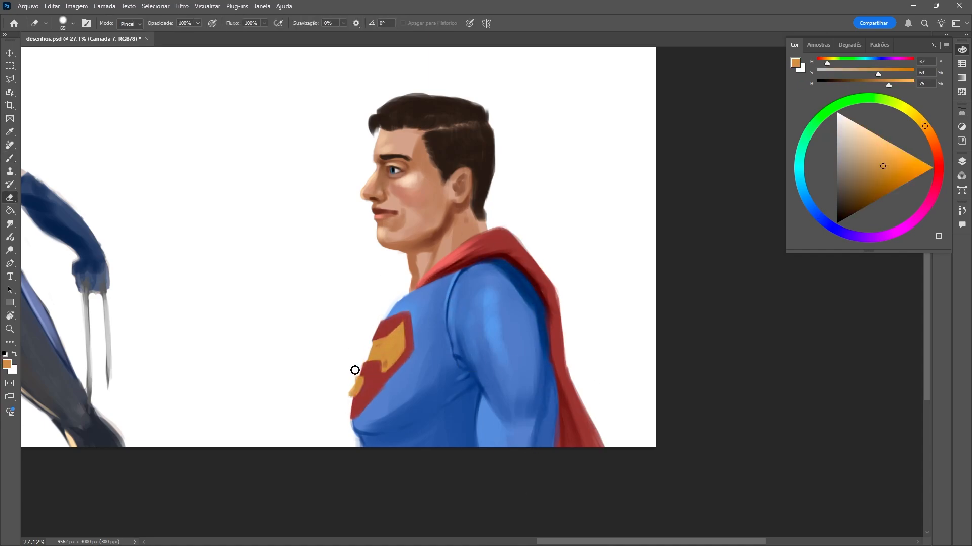
click(863, 201)
drag(415, 349, 412, 327)
alt+click(385, 351)
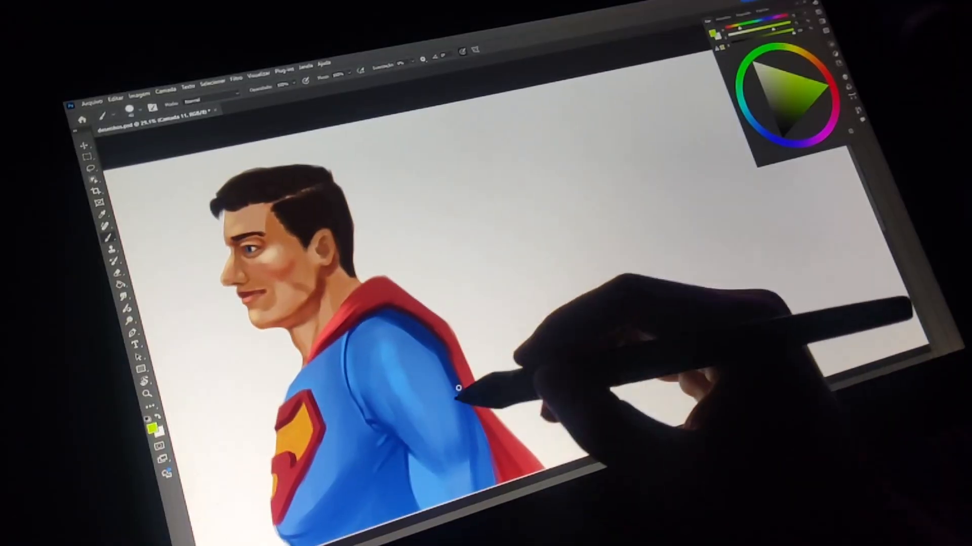
Draw a lime-green curved arrow from the superhero's arm and sketch a black sphere joined to a cylinder on the blank canvas.
drag(474, 271, 480, 304)
key(x)
click(783, 133)
drag(529, 224, 611, 296)
mouse_move(556, 249)
mouse_down()
mouse_move(576, 225)
mouse_move(643, 270)
mouse_move(631, 295)
mouse_move(643, 277)
mouse_move(612, 272)
mouse_move(611, 245)
mouse_move(590, 229)
mouse_up()
Add lime-green contour lines around the sketched cylinder and sphere to show their volume.
key(x)
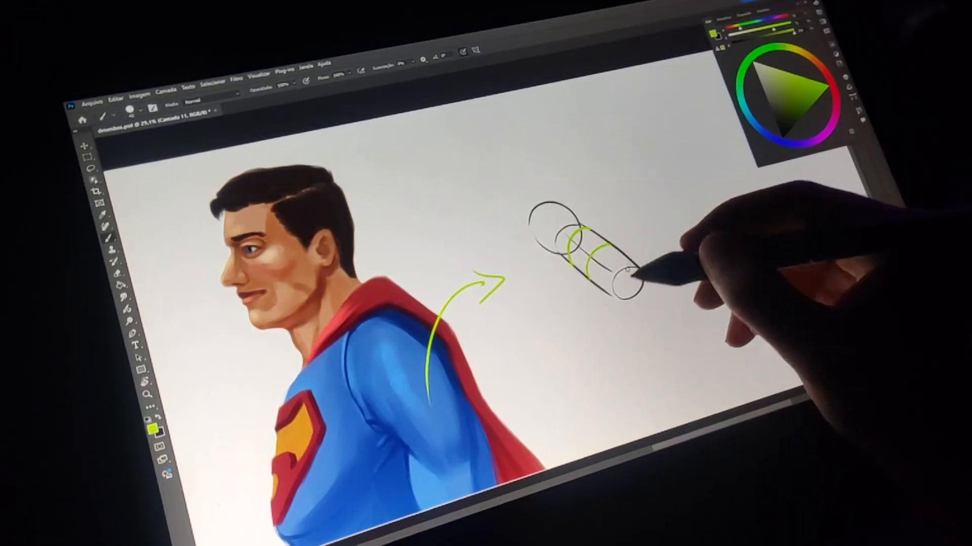
drag(599, 282, 623, 258)
mouse_move(536, 240)
mouse_down()
mouse_move(563, 238)
mouse_move(560, 203)
mouse_up()
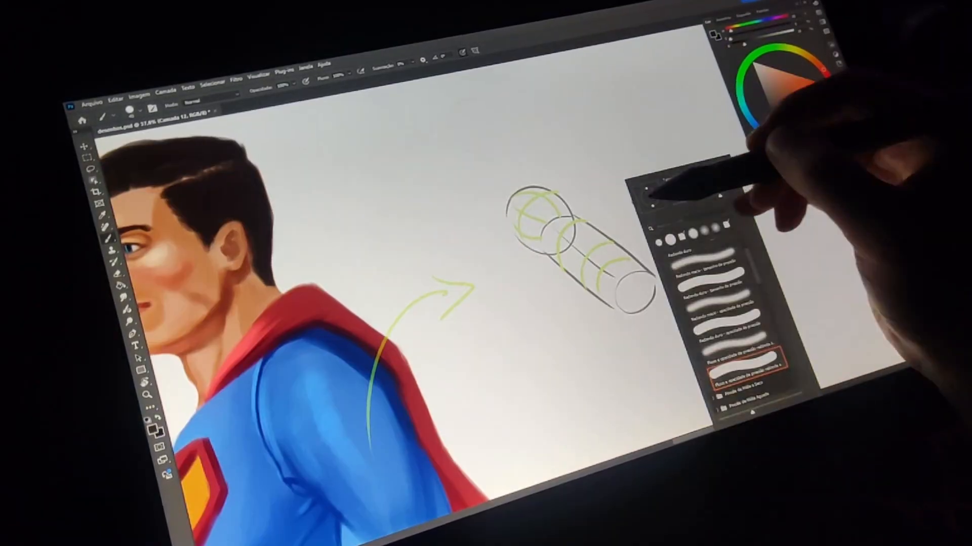
Fill the sphere and cylinder with near-black and draw a black arrow pointing at their shadow side.
mouse_move(552, 213)
mouse_down()
mouse_move(531, 209)
mouse_move(643, 276)
mouse_move(633, 283)
mouse_move(579, 249)
mouse_up()
drag(501, 348, 532, 308)
drag(514, 310, 527, 326)
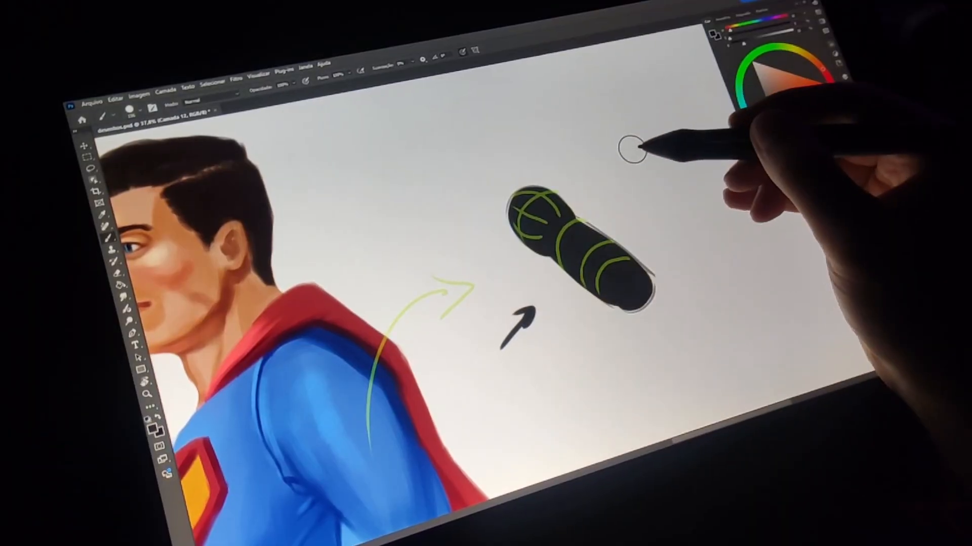
Draw an orange light-direction arrow pointing down toward the cylinder.
click(789, 75)
drag(645, 124, 617, 207)
drag(610, 183, 633, 190)
Lighten the lit upper side of the sphere and cylinder with grey, keeping the cylinder's end cap dark.
click(757, 67)
mouse_move(562, 223)
mouse_down()
mouse_move(627, 261)
mouse_move(544, 199)
mouse_up()
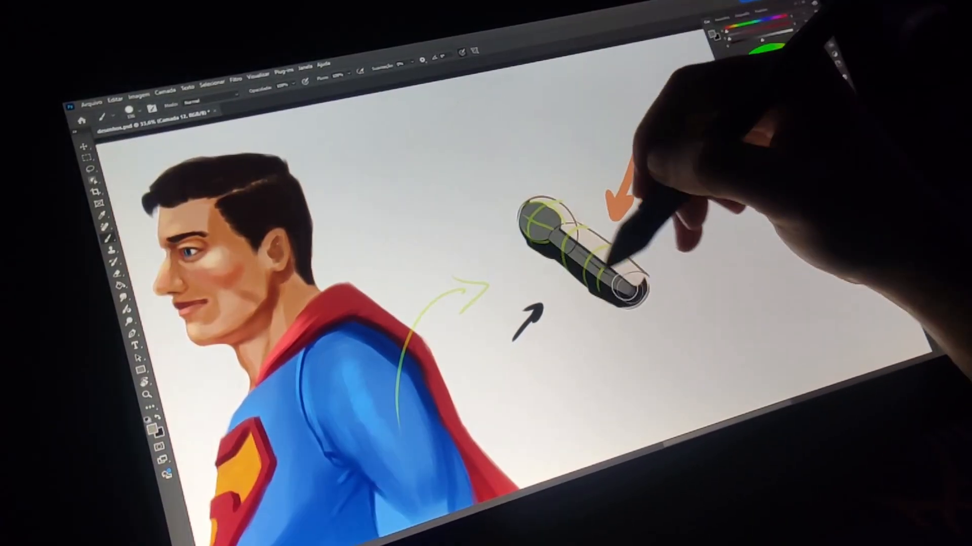
mouse_move(610, 269)
mouse_down()
mouse_move(645, 289)
mouse_move(634, 290)
mouse_up()
alt+click(607, 292)
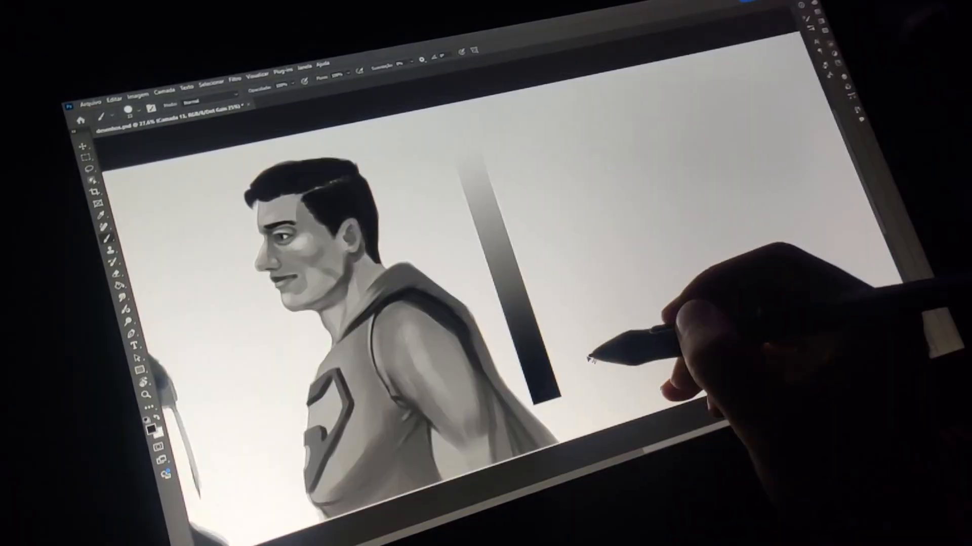
Draw three arrows pointing at the dark, middle and light tones of the vertical gradient bar.
drag(592, 344, 550, 355)
drag(554, 265, 521, 274)
drag(531, 203, 502, 211)
Outline a simple tapered head shape in mid grey beside the gradient bar.
right_click(589, 188)
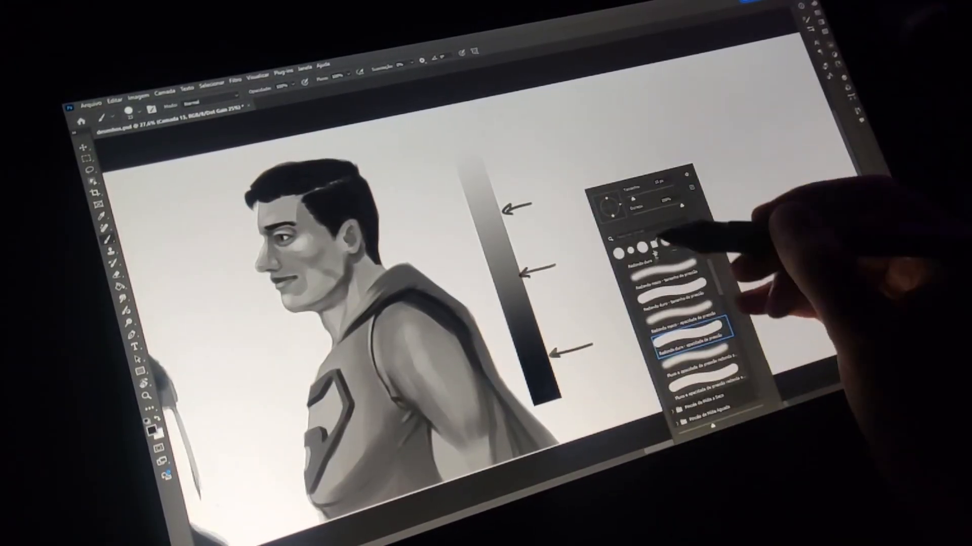
click(648, 242)
drag(608, 271, 620, 282)
key(ctrl+z)
mouse_move(635, 177)
mouse_down()
mouse_move(621, 183)
mouse_move(624, 265)
mouse_up()
key(ctrl+z)
drag(592, 185, 648, 174)
drag(663, 216, 644, 243)
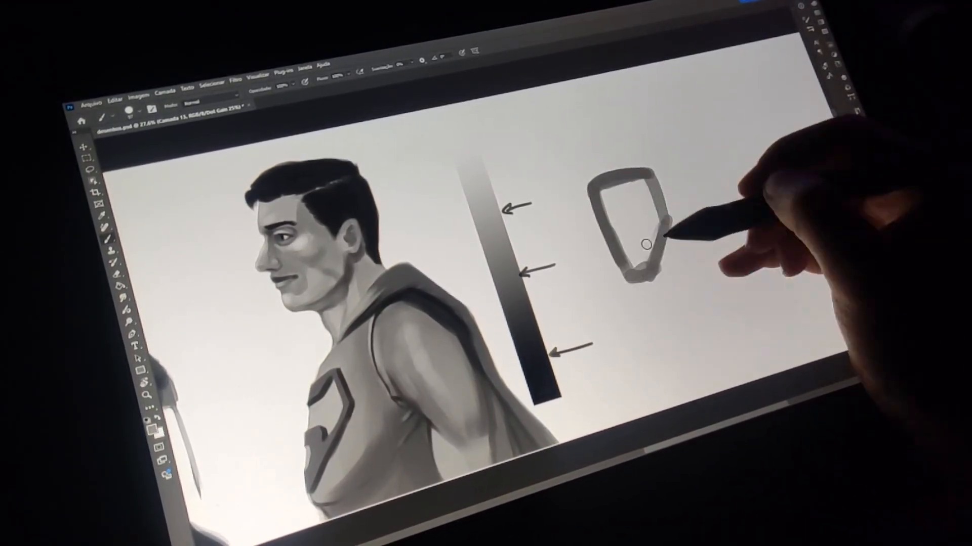
Fill the inside of the outlined head shape with flat mid grey using a resized brush.
right_click(644, 243)
drag(673, 205, 684, 203)
mouse_move(610, 195)
mouse_down()
mouse_move(635, 203)
mouse_move(654, 267)
mouse_move(657, 232)
mouse_move(629, 264)
mouse_move(618, 201)
mouse_move(626, 242)
mouse_up()
Draw the face's eyes, nose, mouth and eyebrows on the grey head with a thin black brush.
key(d)
right_click(602, 253)
key(Return)
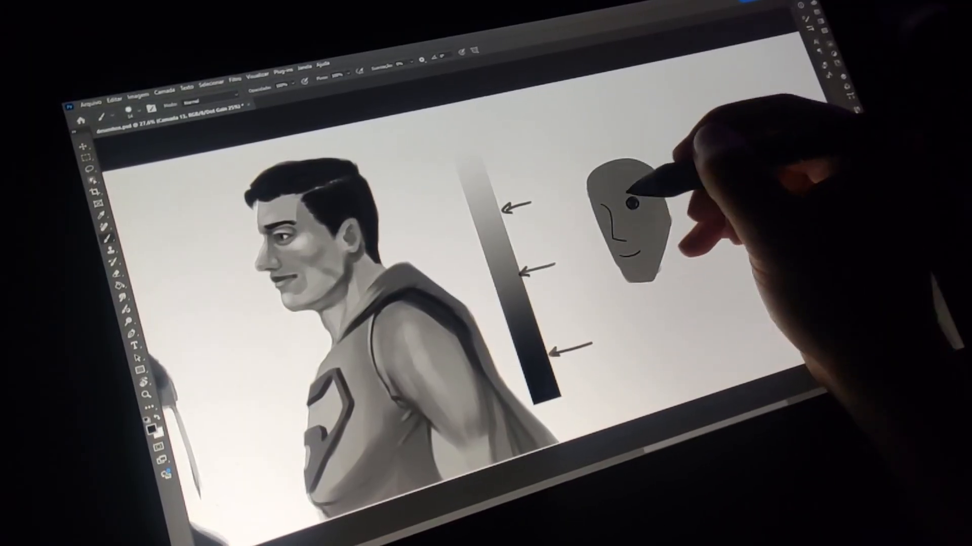
drag(599, 210, 602, 215)
drag(610, 193, 636, 186)
Paint the shadow plane in dark grey along the cheek, jaw and temple on the far side of the head.
mouse_move(664, 202)
mouse_down()
mouse_move(668, 234)
mouse_move(655, 259)
mouse_move(671, 220)
mouse_up()
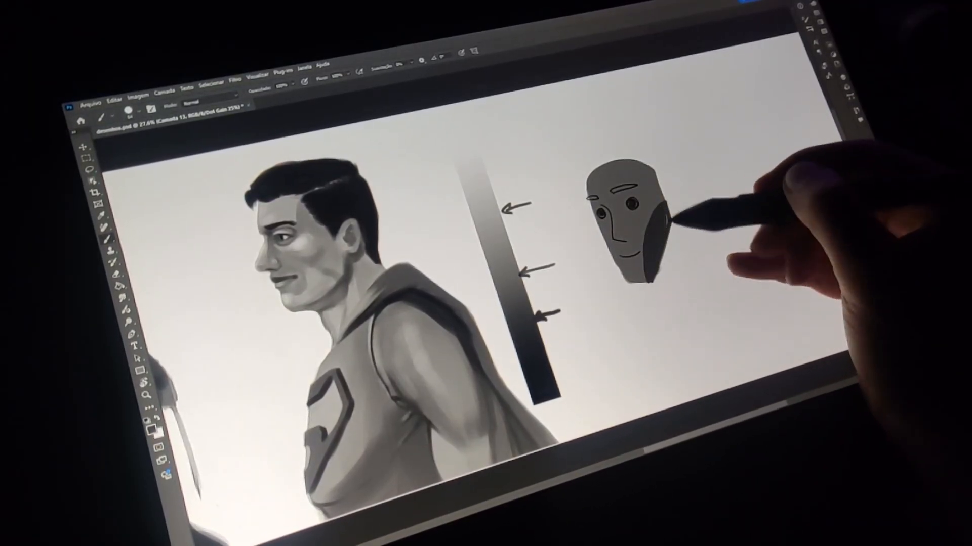
drag(627, 162, 668, 204)
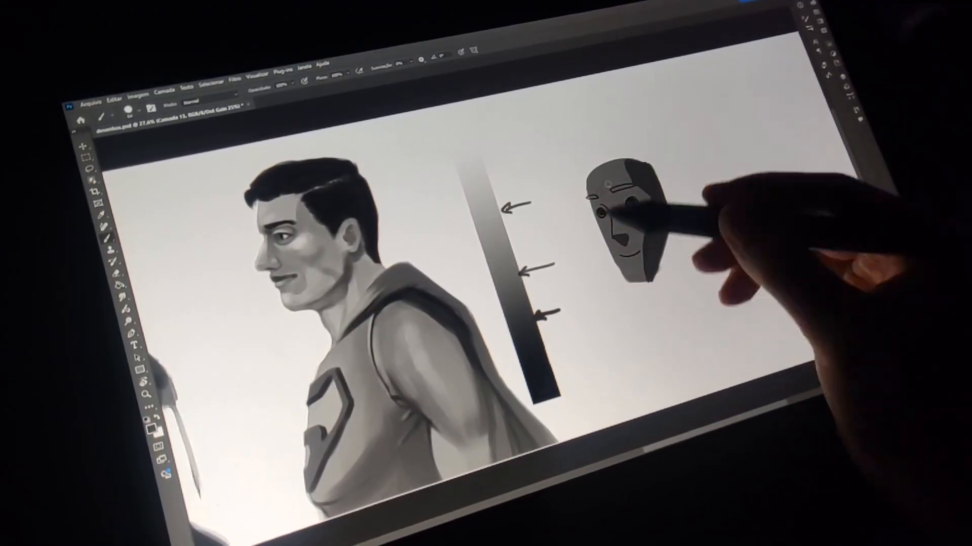
Paint light grey planes on the forehead, nose, cheek and chin, using a light tone sampled from the gradient bar.
alt+click(494, 215)
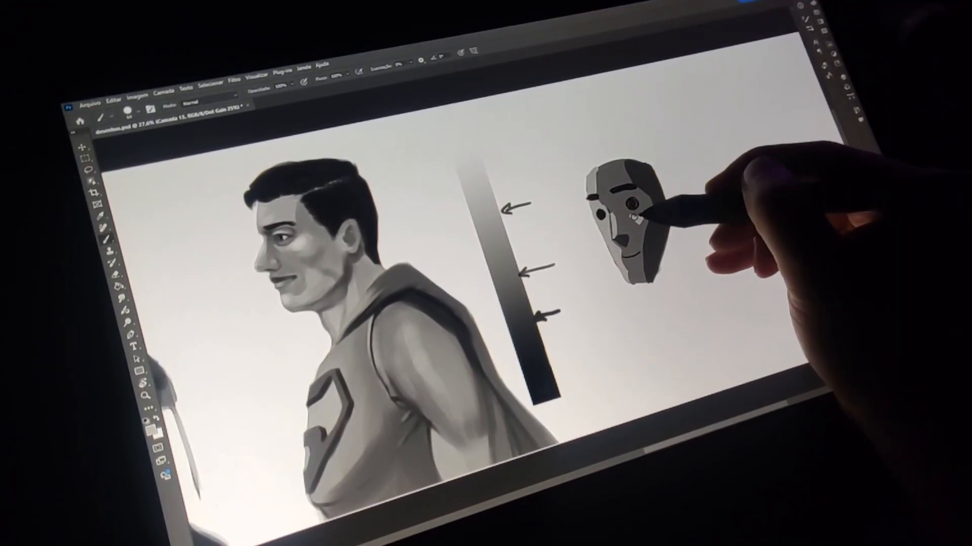
drag(633, 216, 639, 217)
drag(623, 252, 628, 254)
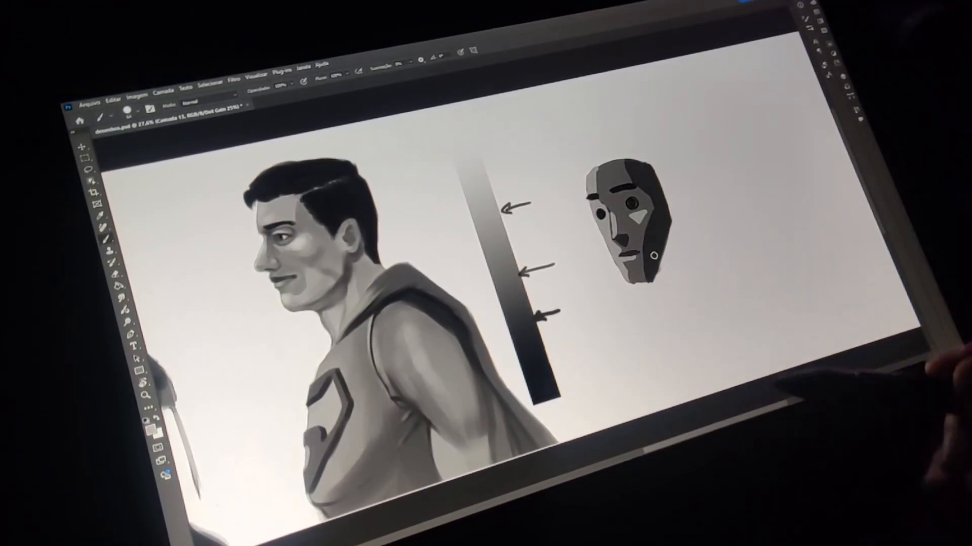
key(e)
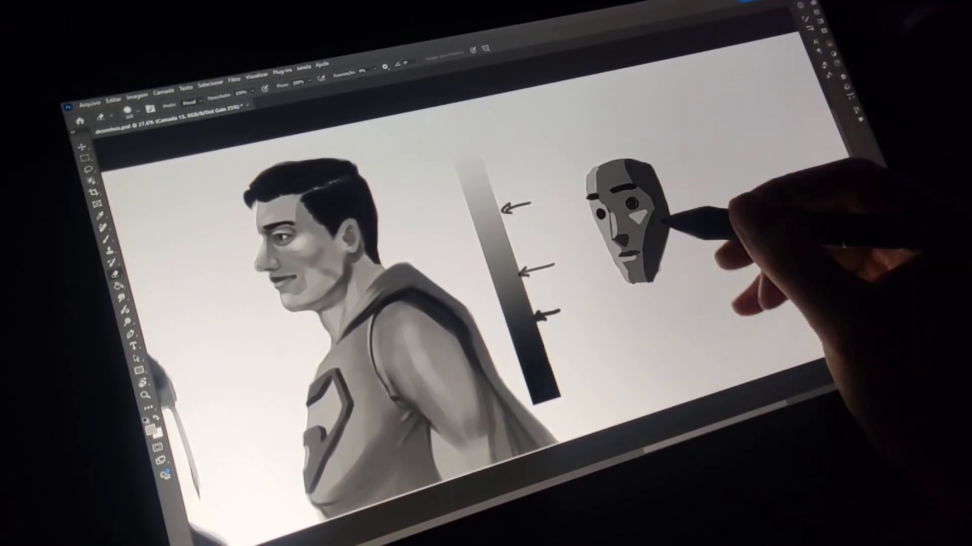
Shade the red sphere with a black shadow and a white highlight, and cross it out with orange lines.
scroll(671, 273, up, 3)
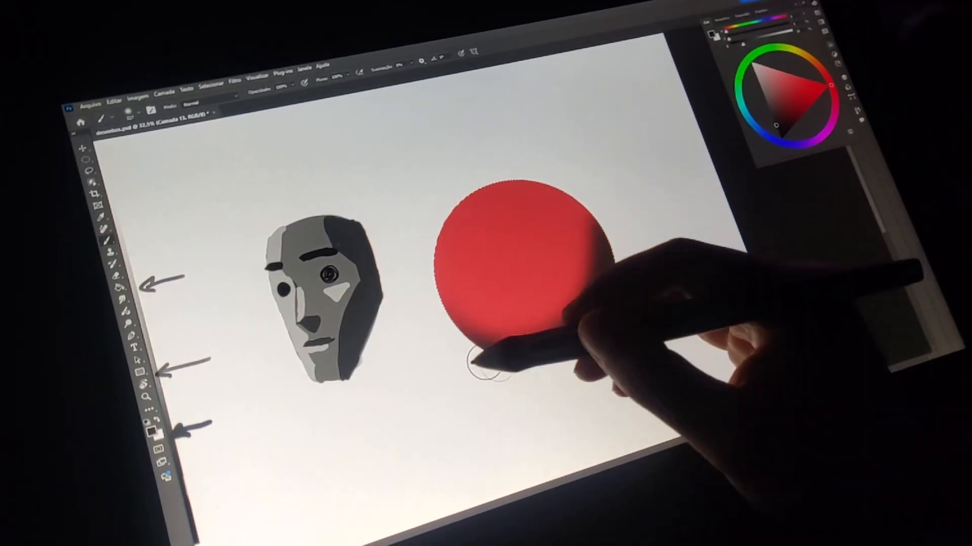
drag(483, 364, 486, 351)
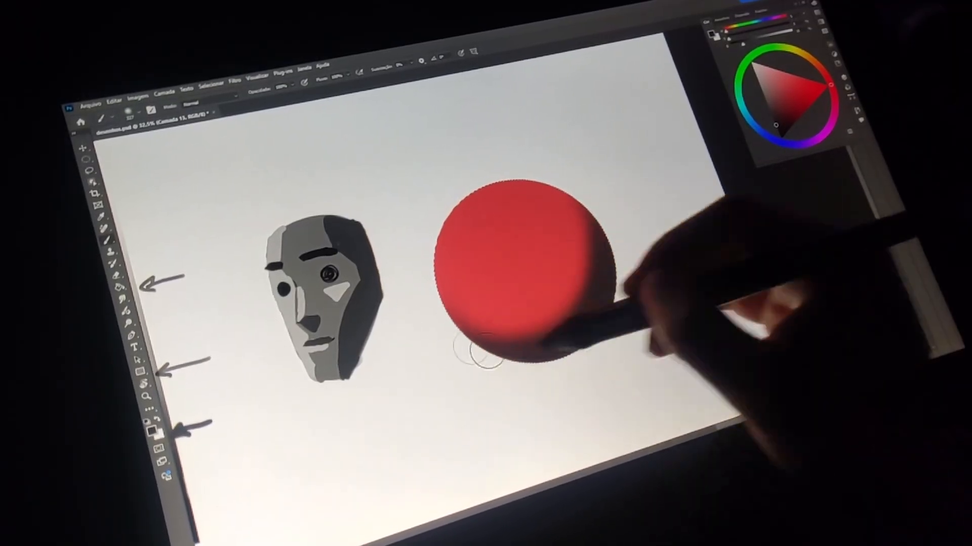
drag(786, 90, 752, 63)
drag(501, 215, 494, 228)
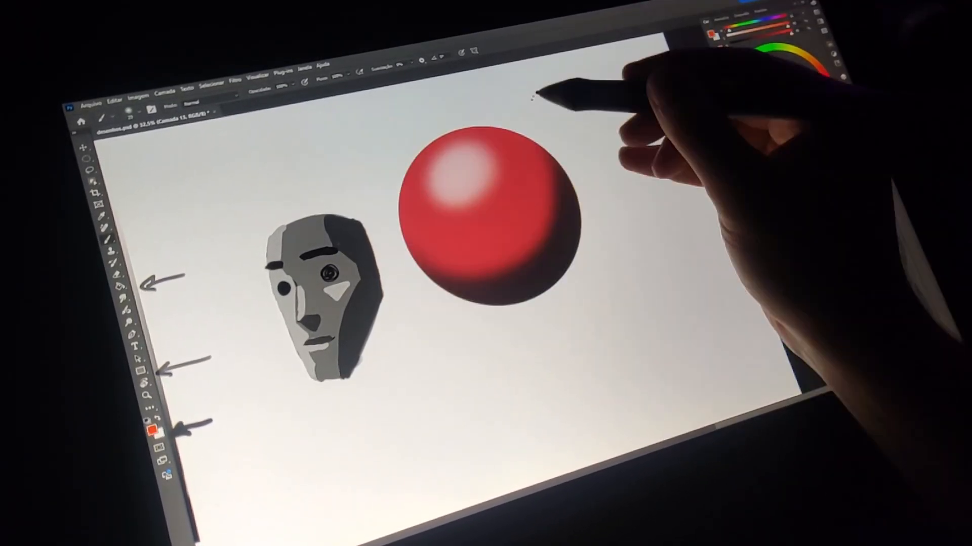
drag(532, 92, 469, 351)
drag(375, 140, 567, 276)
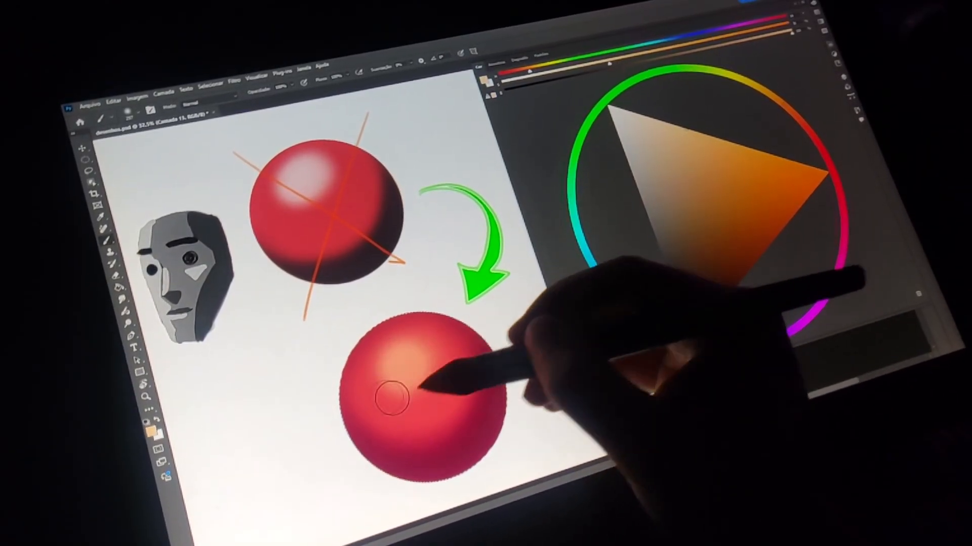
Build a warm highlight on the second red sphere, from pale orange to a near-white centre.
alt+click(401, 353)
alt+click(472, 263)
drag(401, 354, 398, 363)
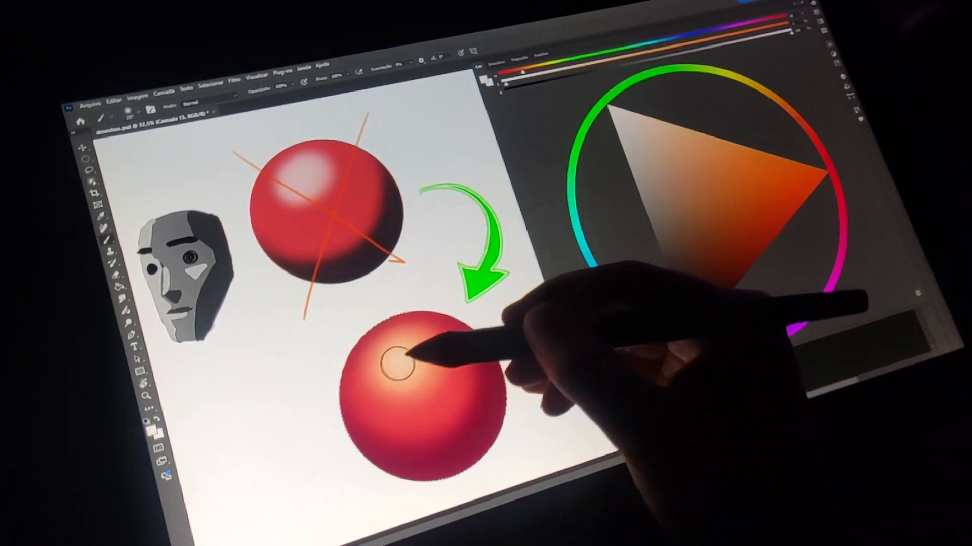
Blend the second sphere's midtones with saturated red around the warm highlight.
alt+click(469, 374)
click(754, 206)
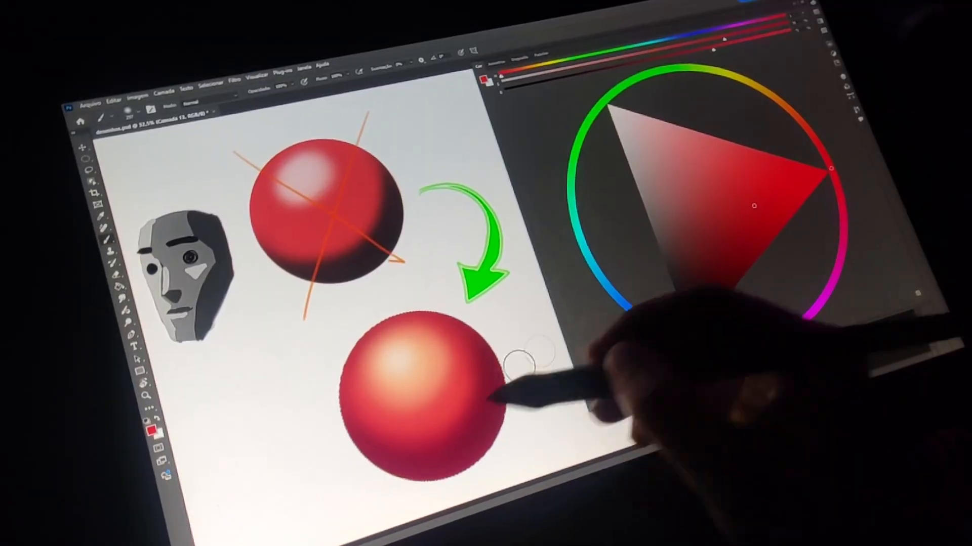
drag(493, 369, 478, 359)
drag(379, 424, 367, 406)
drag(448, 377, 430, 382)
click(802, 3)
mouse_move(448, 340)
mouse_down()
mouse_move(521, 299)
mouse_move(516, 307)
mouse_up()
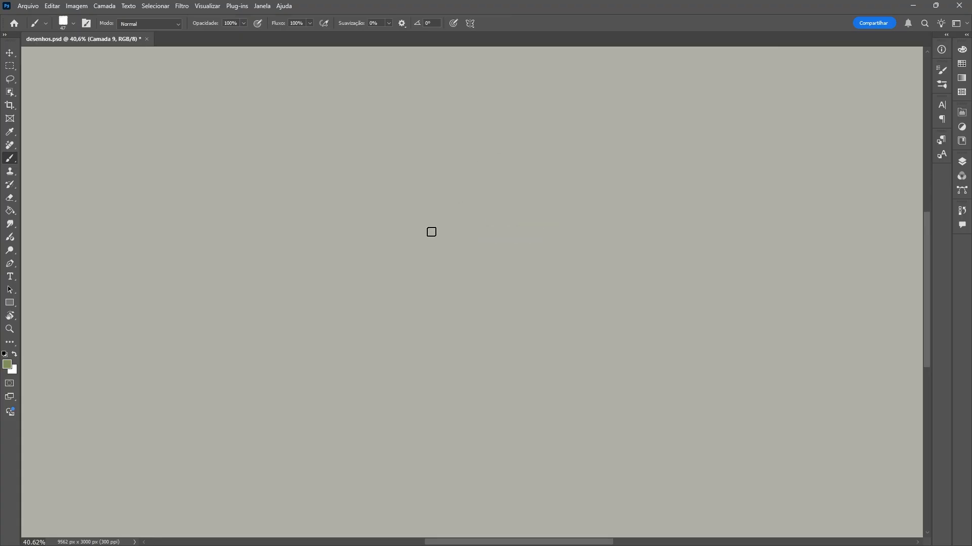
Block in a green head and neck on the grey-beige background and outline long windblown rust-red hair around it.
mouse_move(473, 214)
mouse_down()
mouse_move(455, 178)
mouse_move(434, 211)
mouse_up()
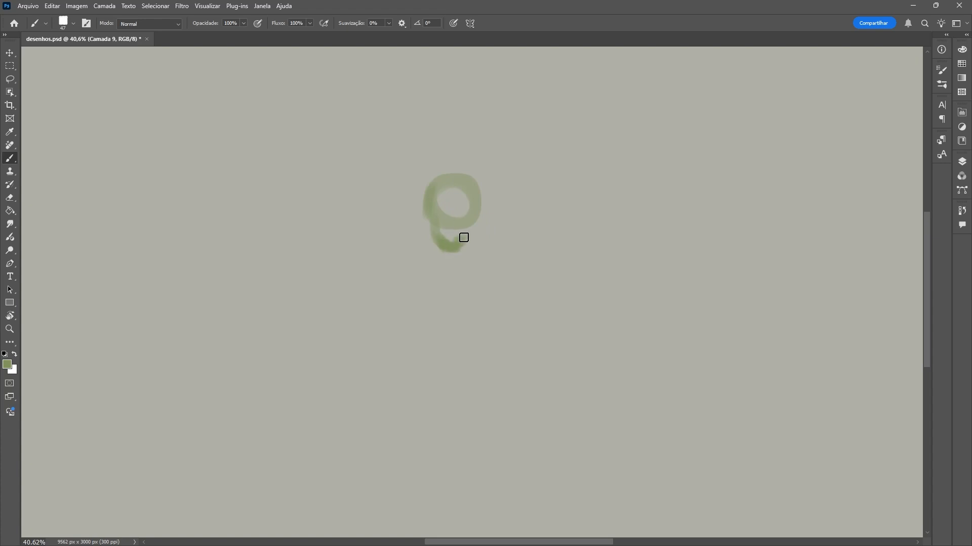
mouse_move(453, 246)
mouse_down()
mouse_move(434, 219)
mouse_move(462, 211)
mouse_move(444, 167)
mouse_up()
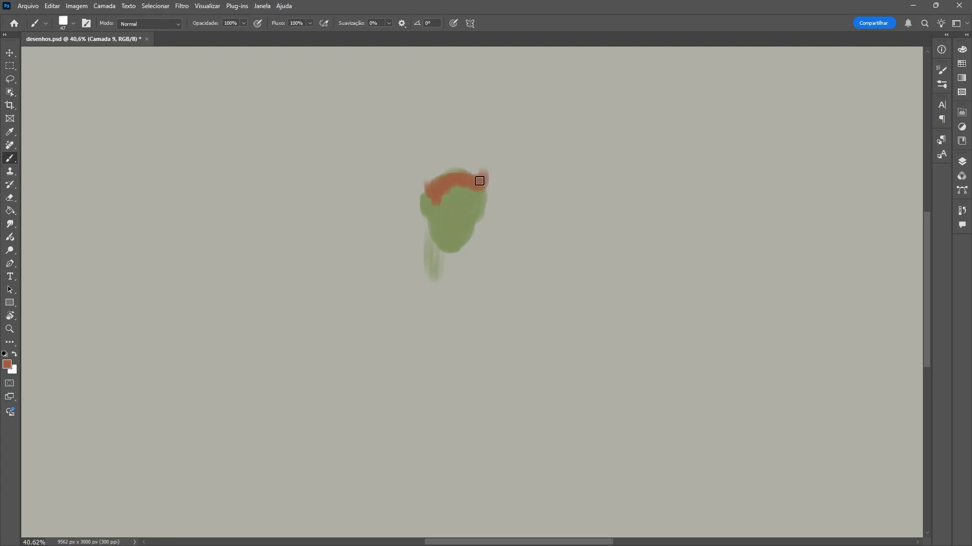
drag(480, 180, 414, 155)
drag(394, 258, 316, 226)
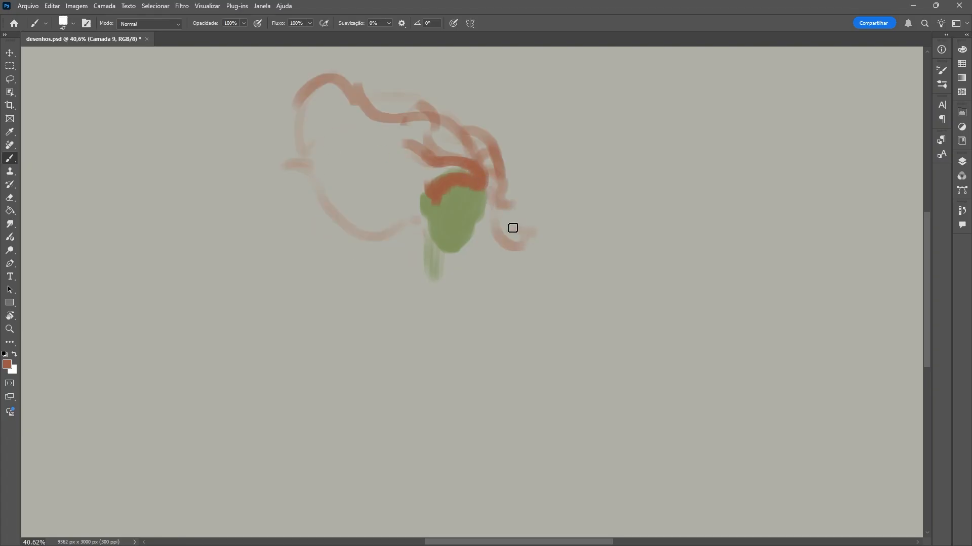
mouse_move(510, 223)
mouse_down()
mouse_move(499, 187)
mouse_move(493, 220)
mouse_up()
mouse_move(411, 219)
mouse_down()
mouse_move(416, 193)
mouse_move(372, 229)
mouse_move(303, 162)
mouse_up()
Lasso the jagged silhouette of the windblown hair, fill it with rust red and deselect.
key(l)
drag(357, 233, 322, 208)
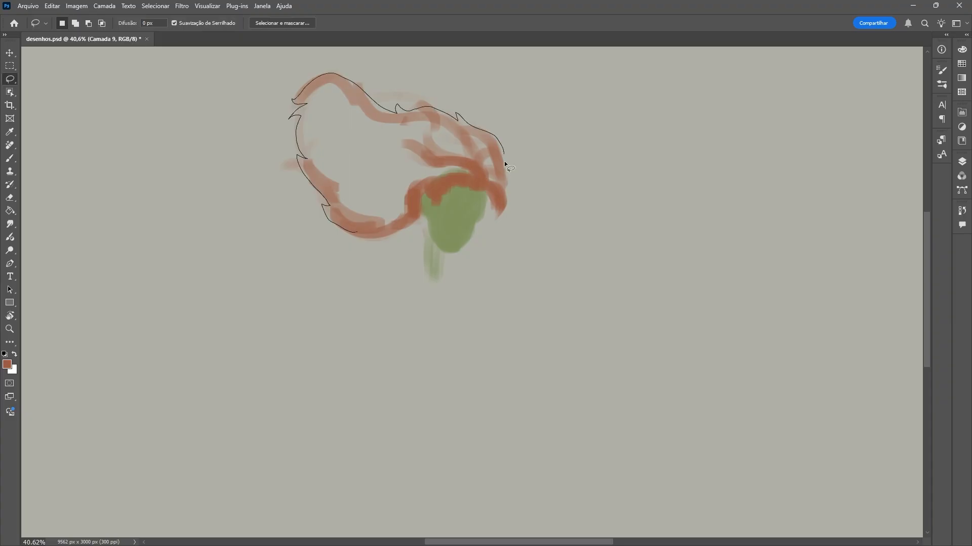
mouse_move(504, 162)
mouse_down()
mouse_move(486, 190)
mouse_move(371, 190)
mouse_move(330, 94)
mouse_move(489, 147)
mouse_move(388, 224)
mouse_move(481, 174)
mouse_up()
key(b)
key(ctrl+d)
Start shading the side of the green face with a smaller brush in dark olive, H 64, S 50, B 26.
alt+click(453, 223)
click(962, 50)
drag(858, 172, 849, 202)
click(899, 105)
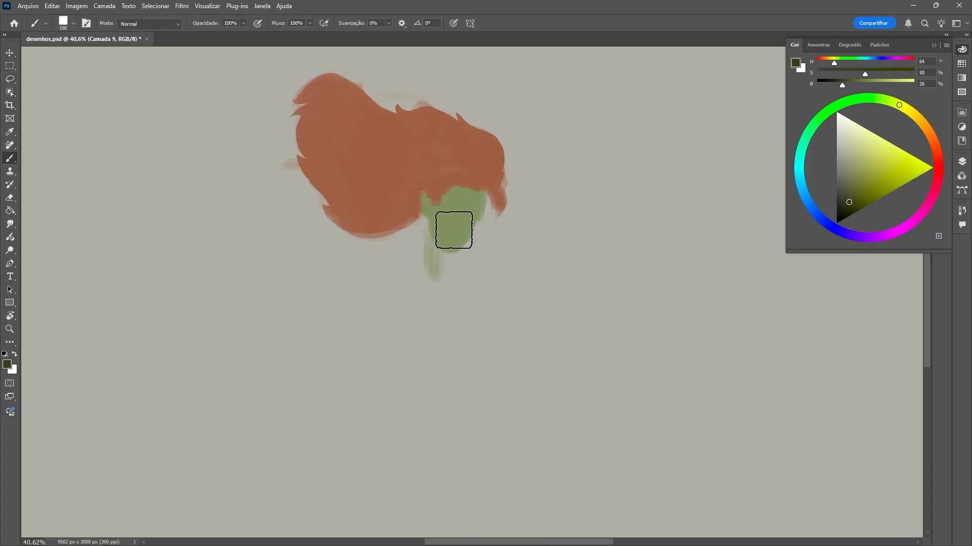
right_click(489, 226)
drag(556, 254, 548, 254)
drag(431, 220, 441, 253)
key(ctrl+z)
right_click(447, 209)
drag(515, 237, 504, 237)
drag(437, 234, 438, 217)
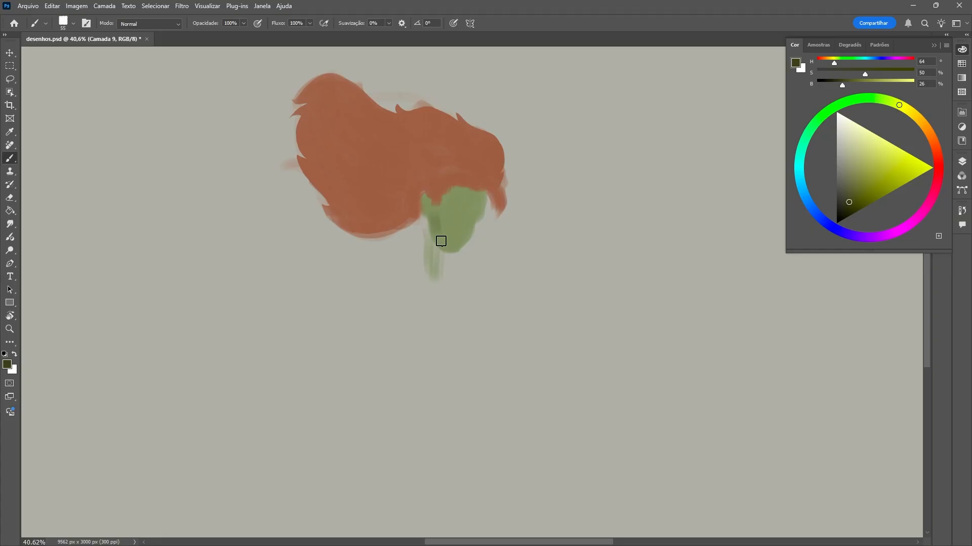
Define the green woman's brow, eyes, nose, mouth, jaw and hair shadow with dark olive, and brush in the neck.
right_click(442, 221)
drag(499, 250, 494, 250)
drag(430, 221, 433, 236)
mouse_move(470, 211)
mouse_down()
mouse_move(449, 205)
mouse_move(471, 209)
mouse_move(480, 193)
mouse_move(468, 238)
mouse_move(449, 252)
mouse_move(469, 241)
mouse_move(450, 236)
mouse_move(440, 273)
mouse_move(404, 278)
mouse_up()
alt+click(477, 205)
alt+click(448, 235)
Block in the neck, shoulder and torso with a 76 px brush in green, H 74, S 42, B 54.
right_click(430, 232)
drag(340, 331, 368, 308)
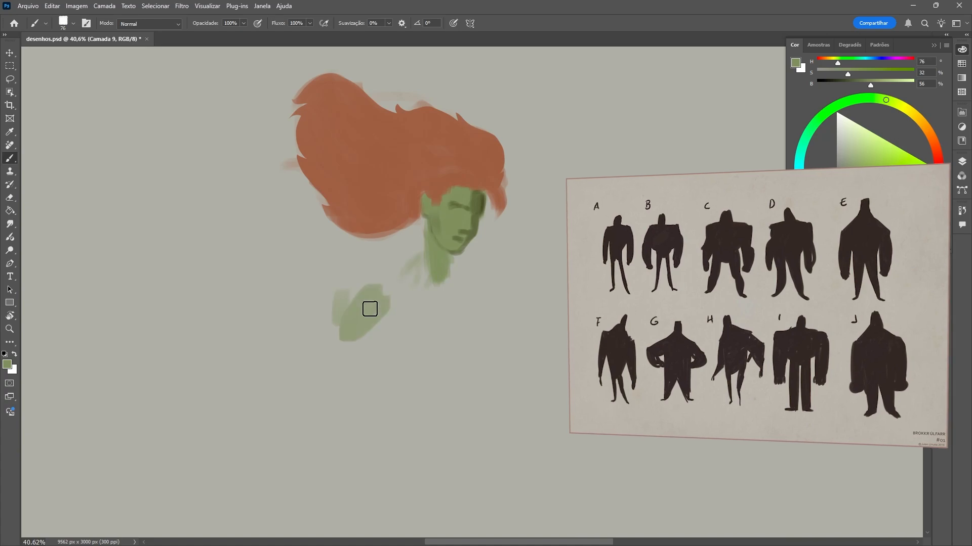
key(ctrl+z)
scroll(368, 308, down, 1)
alt+click(436, 200)
drag(419, 223, 426, 274)
alt+click(428, 248)
mouse_move(436, 238)
mouse_down()
mouse_move(429, 282)
mouse_move(365, 291)
mouse_up()
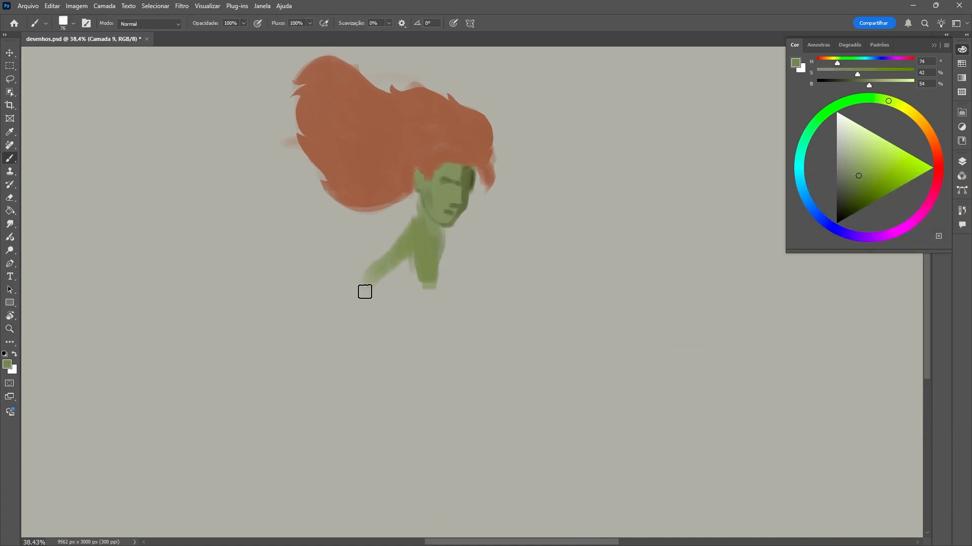
mouse_move(389, 250)
mouse_down()
mouse_move(367, 298)
mouse_move(408, 341)
mouse_move(466, 256)
mouse_move(431, 271)
mouse_move(419, 325)
mouse_move(421, 294)
mouse_move(417, 375)
mouse_move(499, 360)
mouse_move(441, 362)
mouse_up()
Refine the green torso's shoulders, waist and hips with a 44 px brush and clean up its outer edge.
right_click(424, 266)
drag(493, 254, 486, 254)
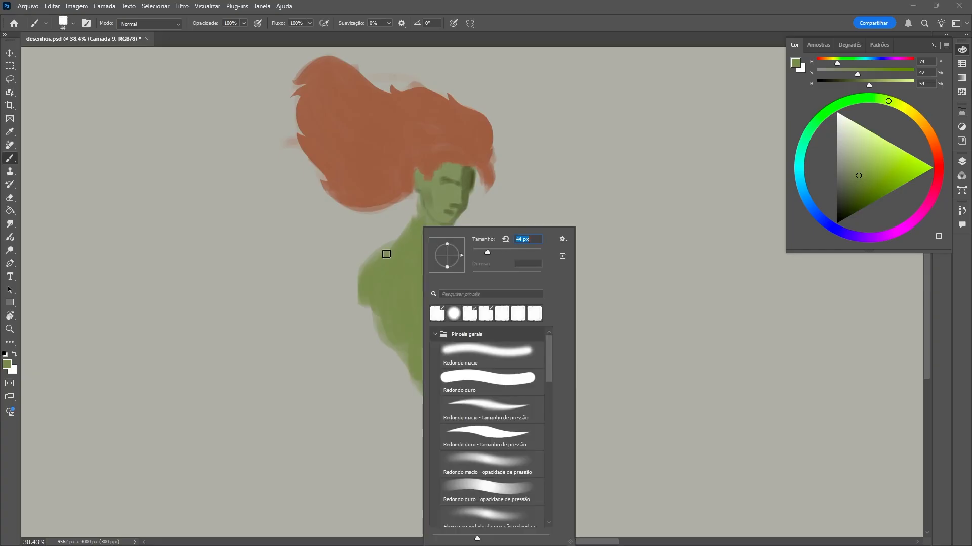
mouse_move(373, 262)
mouse_down()
mouse_move(391, 219)
mouse_move(419, 230)
mouse_up()
key(e)
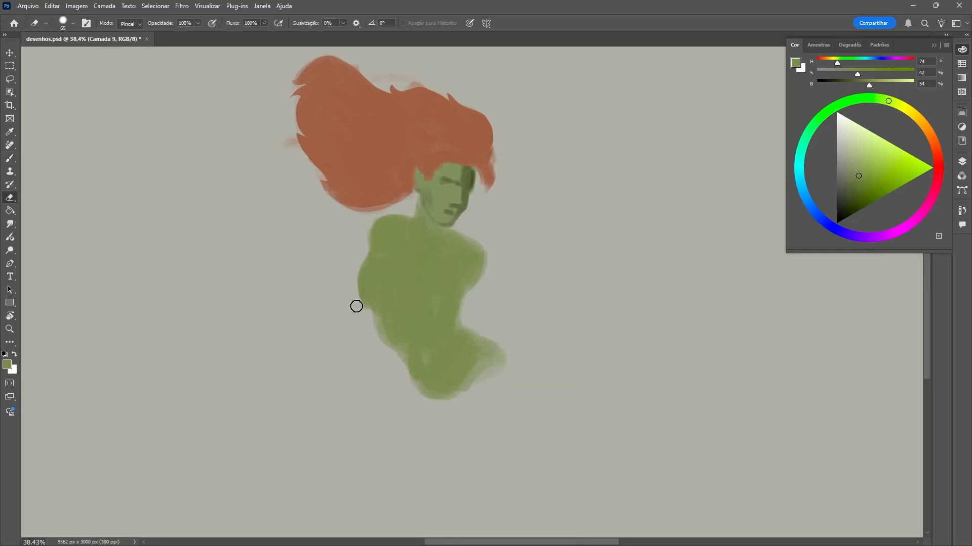
Block in both green thighs in a wide stance below the hips.
key(z)
mouse_move(466, 309)
mouse_down()
mouse_move(483, 331)
mouse_move(460, 339)
mouse_up()
key(b)
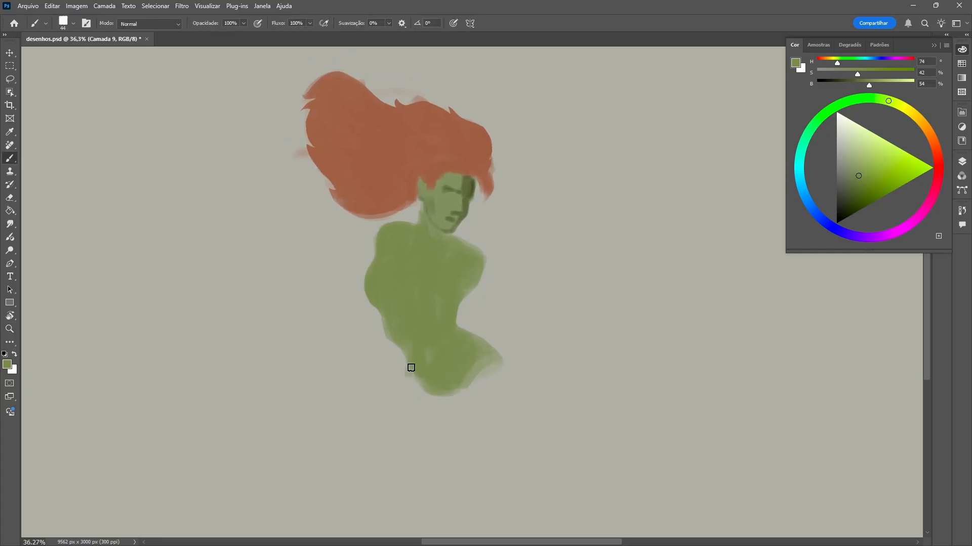
drag(410, 369, 364, 463)
drag(444, 406, 462, 421)
mouse_move(458, 410)
mouse_down()
mouse_move(412, 376)
mouse_move(448, 424)
mouse_up()
drag(448, 424, 405, 480)
right_click(433, 415)
drag(497, 254, 502, 254)
drag(409, 385, 381, 452)
drag(436, 397, 394, 479)
mouse_move(470, 400)
mouse_down()
mouse_move(514, 405)
mouse_move(488, 479)
mouse_move(485, 384)
mouse_move(480, 400)
mouse_up()
Trim the outer edge of the hip and thigh under the face's side and fill the leg down to the knee.
key(e)
drag(493, 340, 533, 491)
key(b)
drag(521, 436, 520, 512)
Paint the green arm reaching out and down from the shoulder with a 40 px brush, shaping its outline.
right_click(525, 380)
drag(593, 254, 587, 254)
click(468, 283)
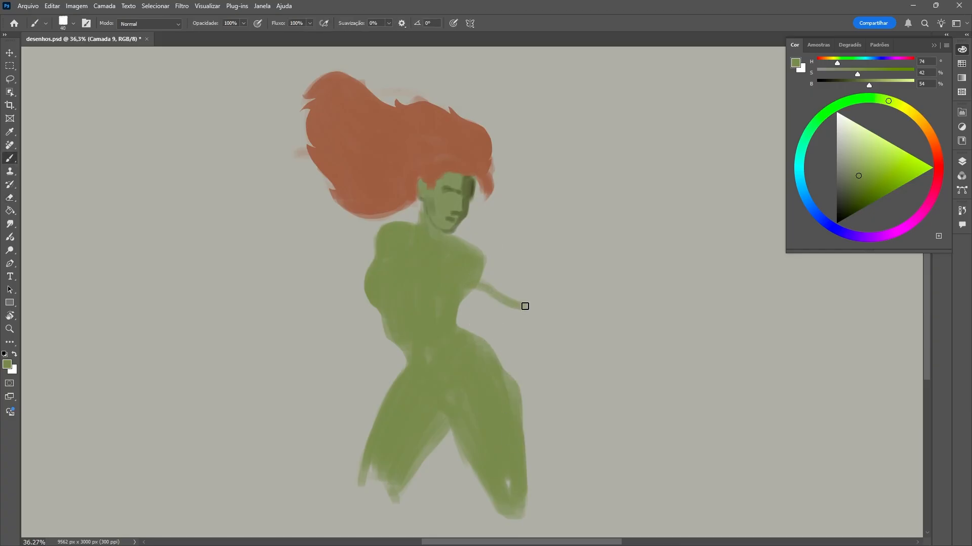
mouse_move(473, 248)
mouse_down()
mouse_move(486, 278)
mouse_move(522, 304)
mouse_move(477, 288)
mouse_move(595, 349)
mouse_up()
key(e)
key(b)
mouse_move(549, 305)
mouse_down()
mouse_move(528, 297)
mouse_move(582, 332)
mouse_move(542, 287)
mouse_up()
Paint the hand with spread fingers at the end of the outstretched arm with a 20 px brush, the rear fingers darker.
key(e)
key(b)
right_click(589, 342)
drag(655, 252, 653, 252)
mouse_move(589, 342)
mouse_down()
mouse_move(594, 374)
mouse_move(639, 372)
mouse_move(610, 352)
mouse_move(633, 379)
mouse_move(613, 388)
mouse_up()
alt+click(459, 191)
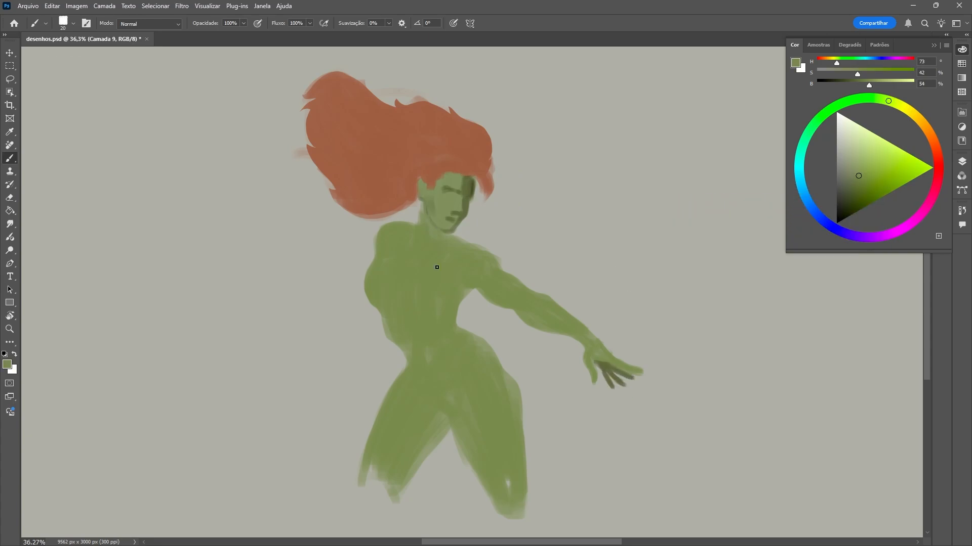
Select the empty area behind the torso with the Lasso and paint the rear arm inside it in a dark, muted green.
alt+click(612, 383)
key(l)
drag(382, 310, 327, 188)
key(b)
right_click(360, 276)
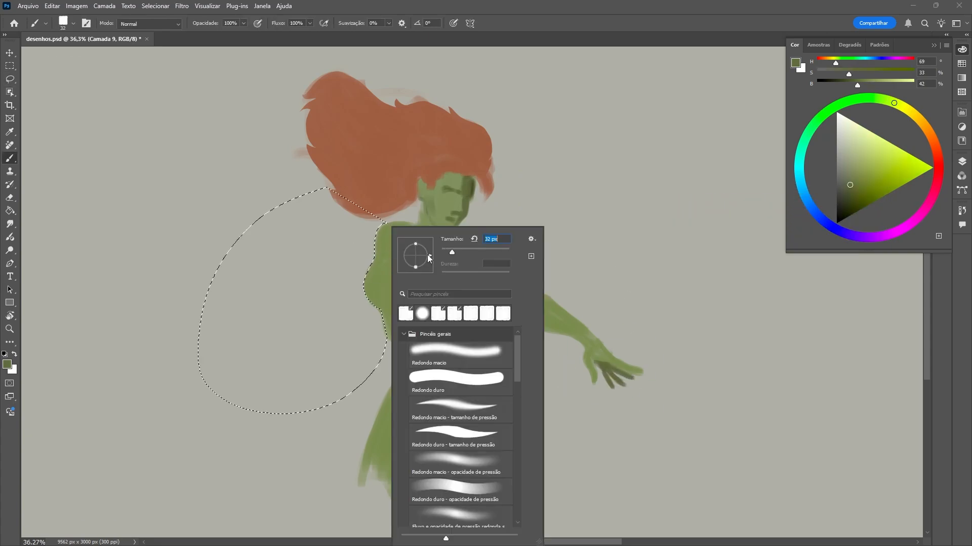
right_click(366, 278)
click(366, 277)
mouse_move(381, 248)
mouse_down()
mouse_move(312, 324)
mouse_move(354, 308)
mouse_move(307, 323)
mouse_move(294, 346)
mouse_move(312, 356)
mouse_up()
Paint the hand and fingers of the rear arm with a 29 px brush, ending with the selection cleared.
right_click(354, 309)
click(354, 308)
mouse_move(313, 356)
mouse_down()
mouse_move(313, 328)
mouse_move(305, 376)
mouse_move(326, 351)
mouse_move(274, 374)
mouse_up()
key(e)
key(b)
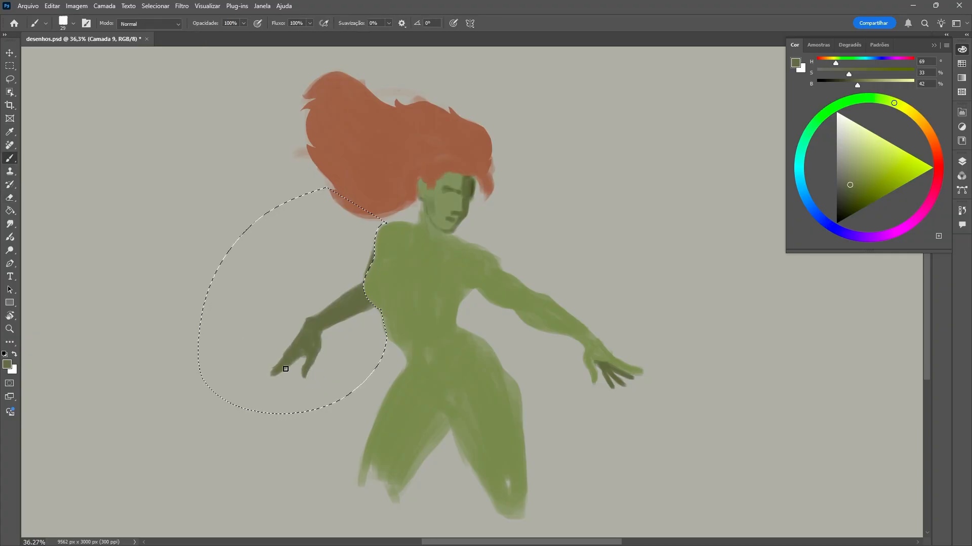
key(ctrl+d)
Paint dark red shadow strands through the lower hair mass and erase the stray colour at its outer edge.
alt+click(511, 496)
alt+click(410, 205)
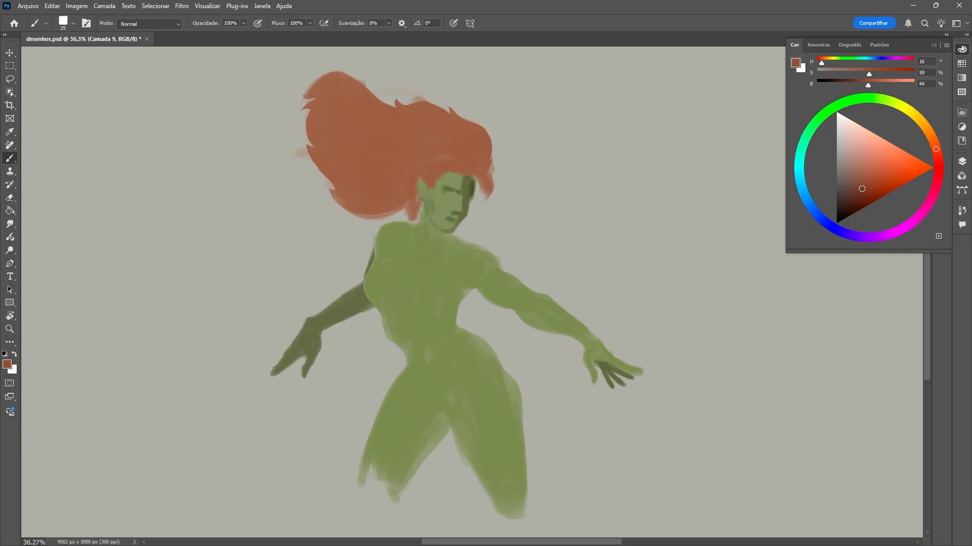
drag(320, 158, 409, 210)
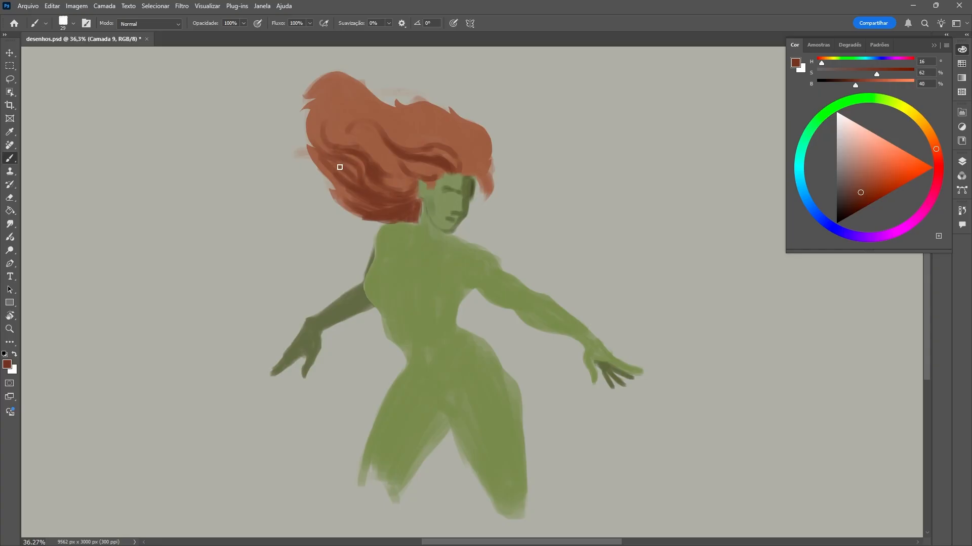
drag(316, 150, 353, 175)
key(e)
drag(298, 150, 301, 162)
key(b)
Outline the costume's strapless neckline in dark olive green (H 68, S 60, B 34) and begin filling the rear cup.
drag(404, 328, 448, 330)
alt+click(349, 304)
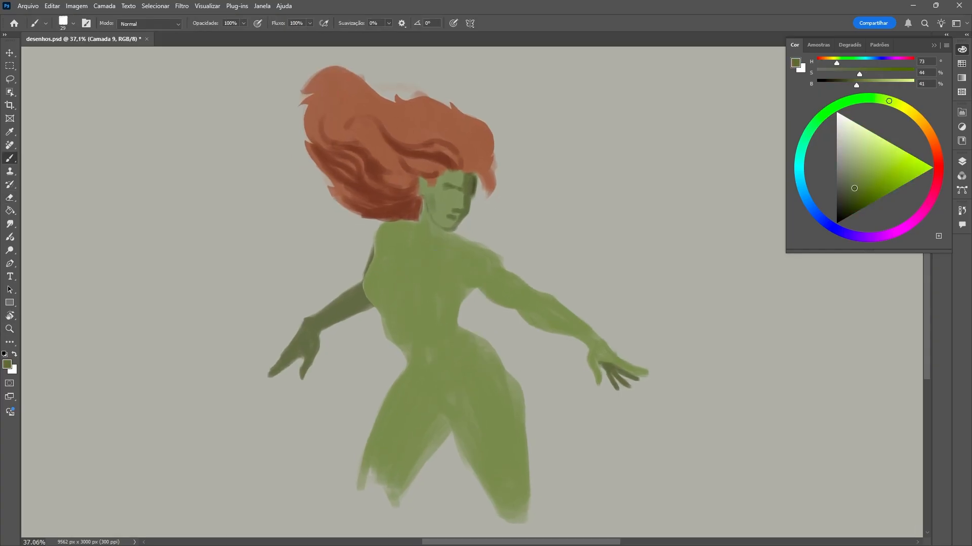
click(856, 196)
drag(426, 286, 442, 284)
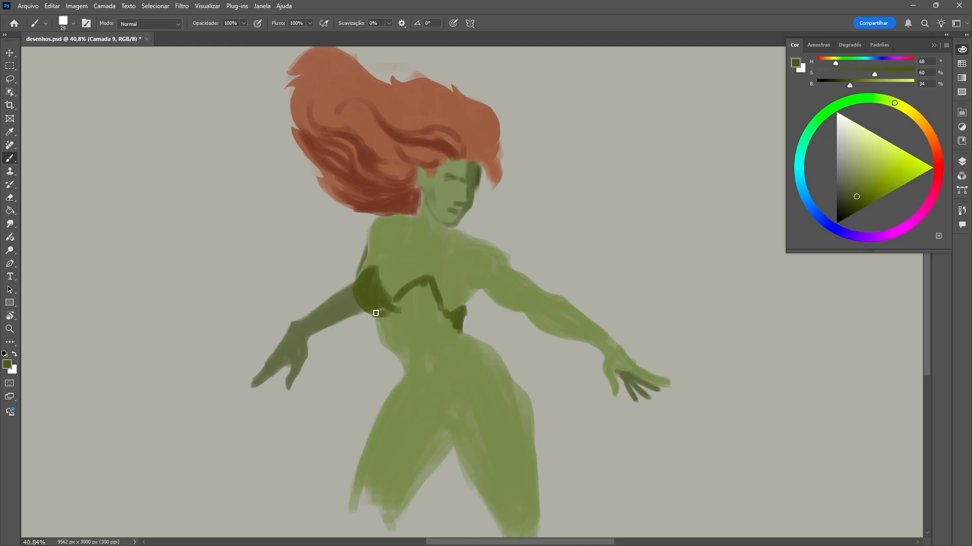
Fill the costume's bodice from the neckline to the waist with dark olive green and shape its lower edge.
drag(376, 313, 439, 316)
right_click(435, 282)
drag(493, 252, 498, 252)
mouse_move(424, 289)
mouse_down()
mouse_move(389, 309)
mouse_move(453, 329)
mouse_move(420, 329)
mouse_up()
right_click(416, 329)
drag(479, 253, 473, 253)
drag(375, 321, 378, 331)
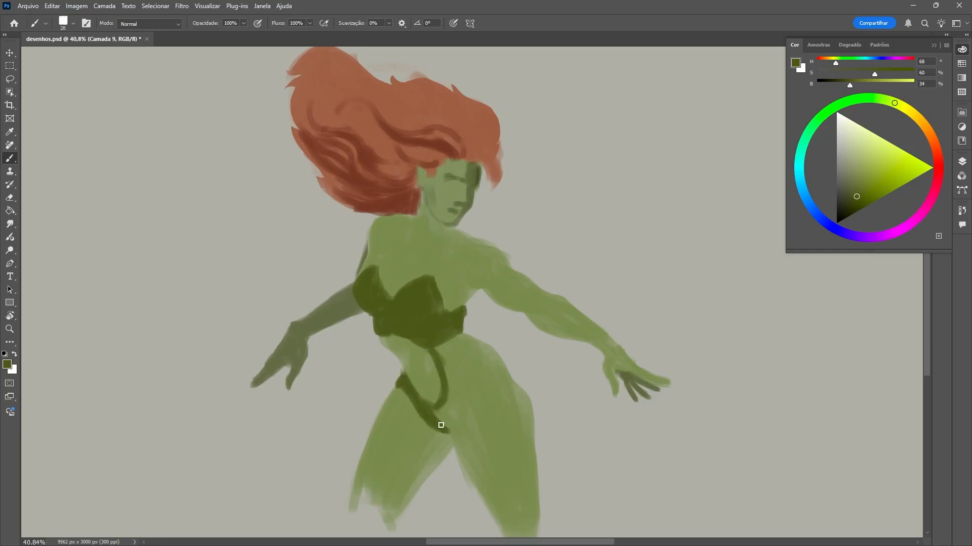
Paint the lower costume around an open belly cut-out, extending it over the hip with a ruffled edge.
alt+click(428, 389)
alt+click(441, 408)
mouse_move(409, 377)
mouse_down()
mouse_move(426, 396)
mouse_move(450, 340)
mouse_up()
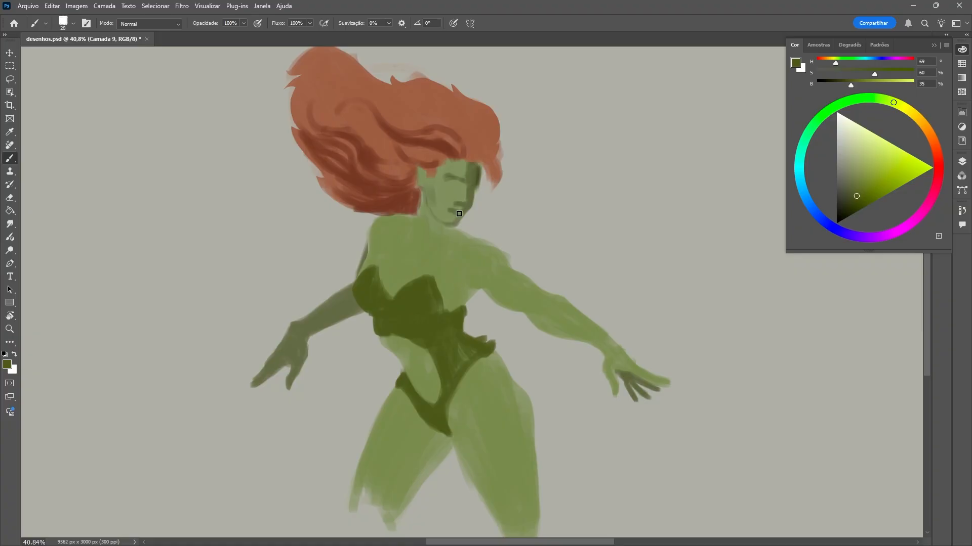
alt+click(477, 147)
drag(367, 187, 253, 304)
key(ctrl+z)
drag(499, 173, 645, 283)
key(ctrl+z)
drag(405, 204, 274, 202)
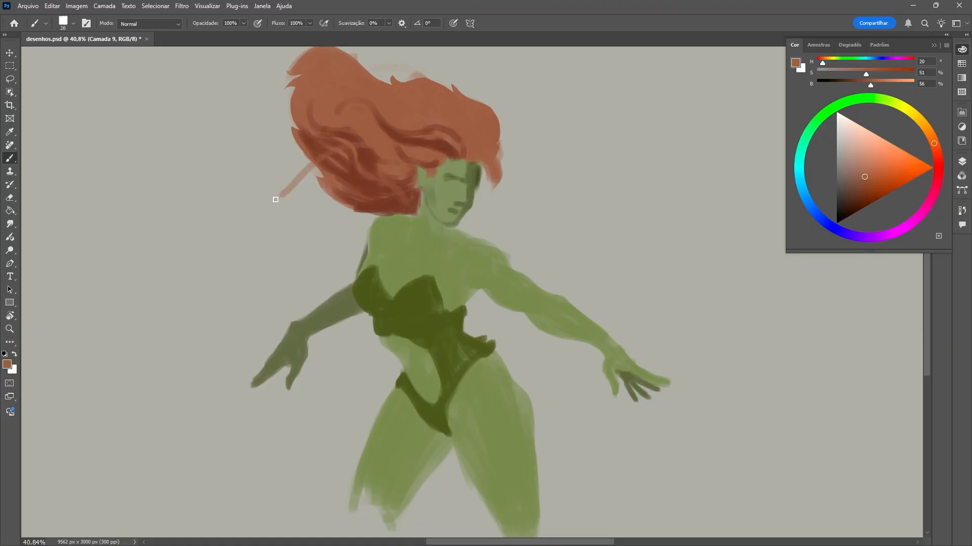
key(ctrl+z)
Darken the near eye's socket with a muted green sampled from the face.
alt+click(496, 264)
alt+click(467, 163)
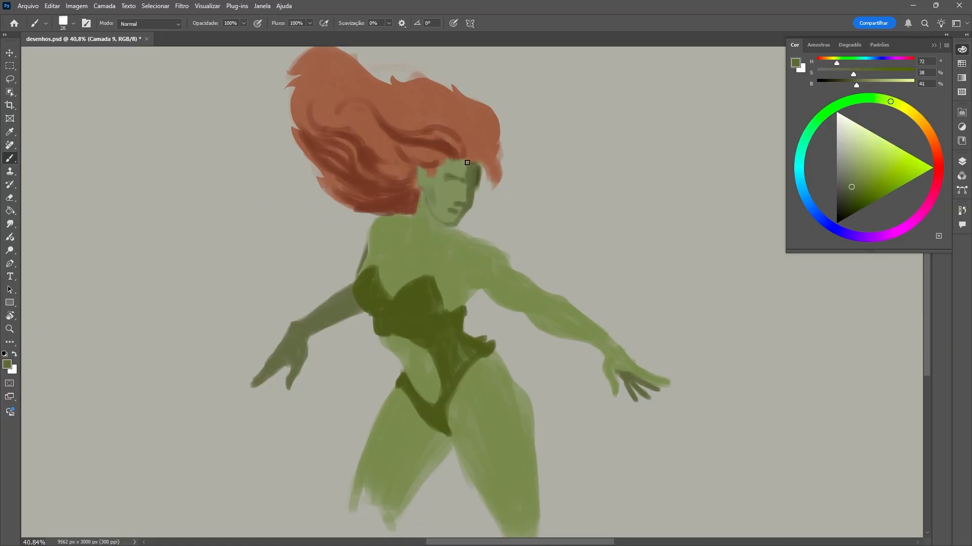
alt+click(500, 270)
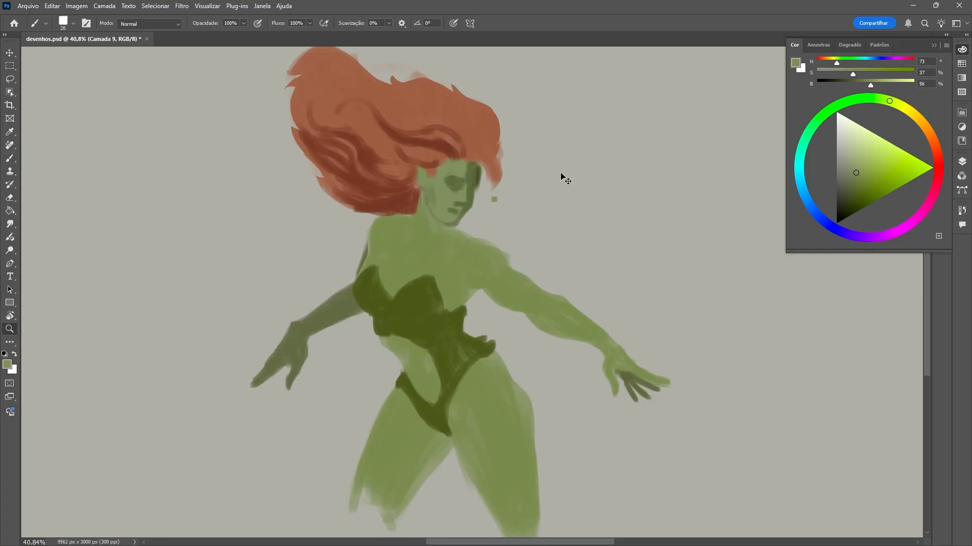
Shade the cleavage with a 46 px brush and add pale green highlights above the neckline.
drag(489, 289, 499, 290)
alt+click(458, 351)
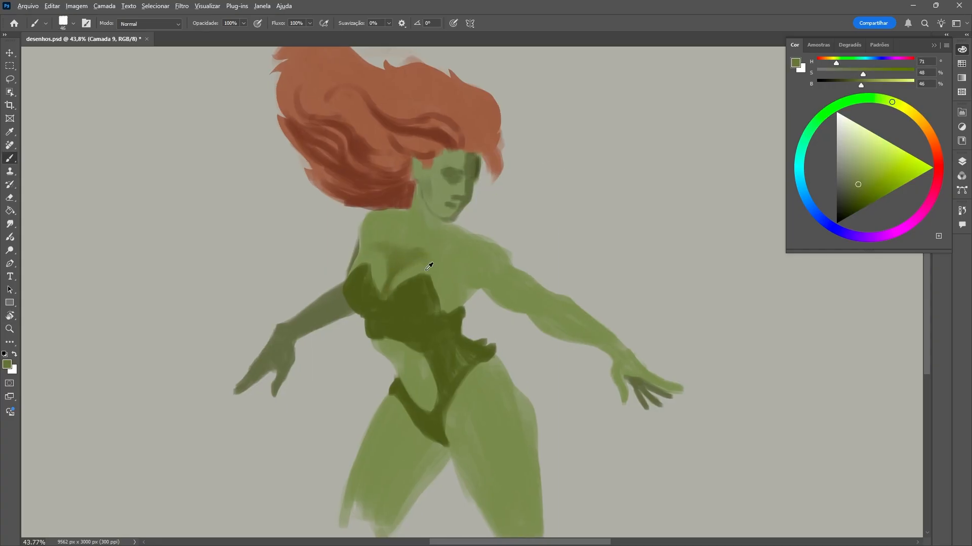
key(q)
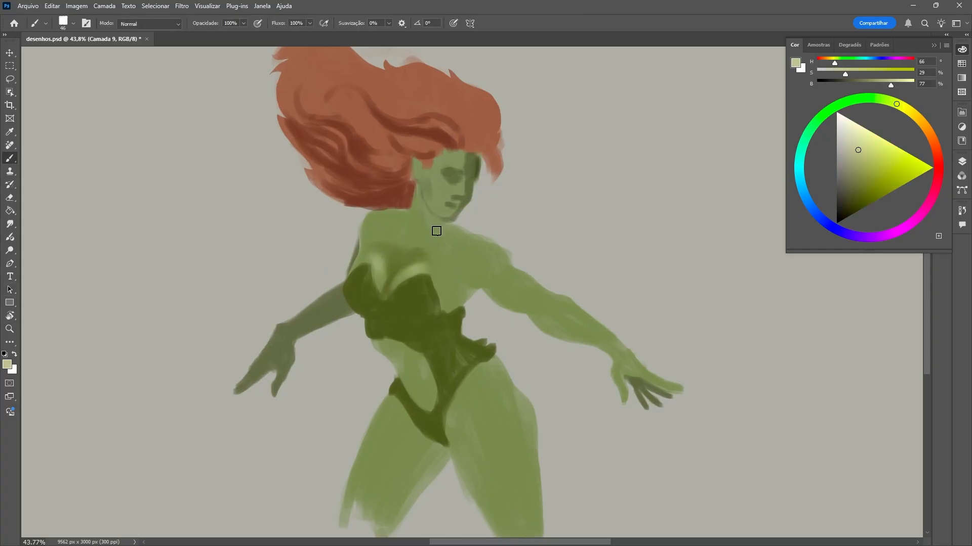
Lighten the upper sternum and paint a pale green highlight along the neck.
drag(406, 246, 429, 247)
alt+click(429, 247)
alt+click(425, 238)
right_click(422, 238)
drag(422, 209, 415, 232)
Paint a dark shadow at the base of the neck below the jaw with a 20 px brush.
alt+click(430, 219)
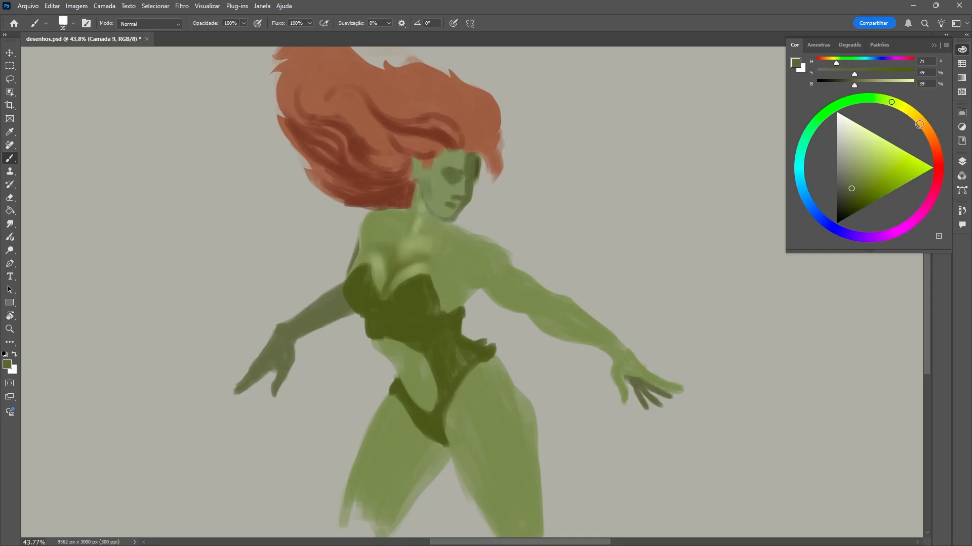
alt+click(445, 223)
alt+click(448, 224)
key(bracketleft)
key(bracketleft)
key(bracketleft)
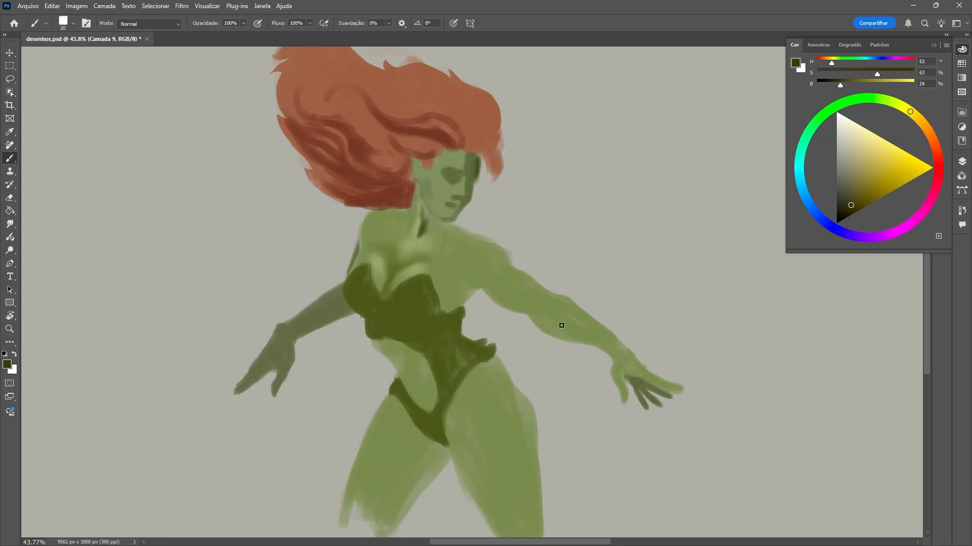
Select the area between neck and shoulder with the Lasso and shade the chin's cast shadow inside it with a 50 px brush.
alt+click(431, 220)
alt+click(426, 223)
drag(428, 220, 474, 234)
key(l)
key(b)
key(bracketright)
key(bracketright)
key(bracketright)
key(bracketright)
key(bracketright)
key(bracketright)
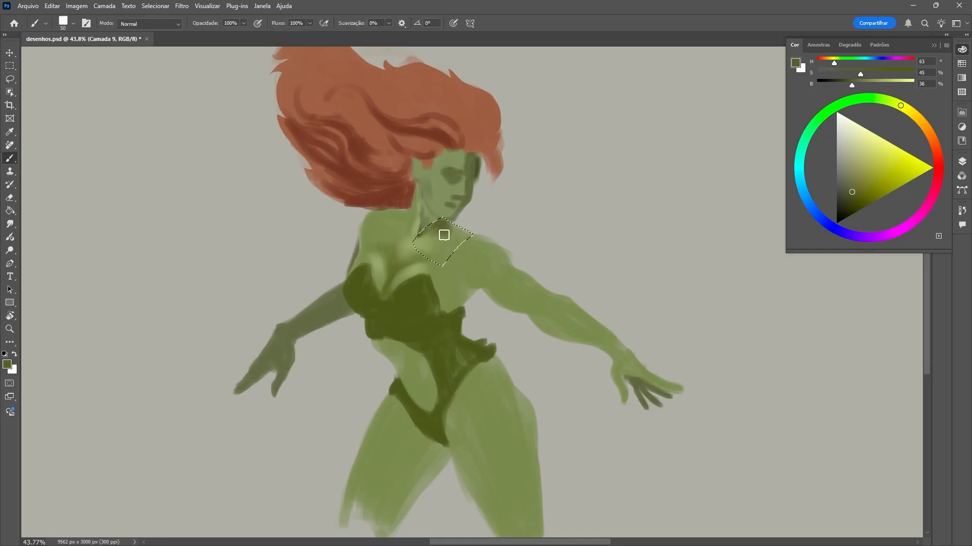
key(ctrl+d)
Extend the shadow toward the shoulder and darken the jawline and far side of the face with a 13 px brush.
alt+click(482, 269)
alt+click(462, 227)
right_click(468, 227)
drag(420, 185, 439, 216)
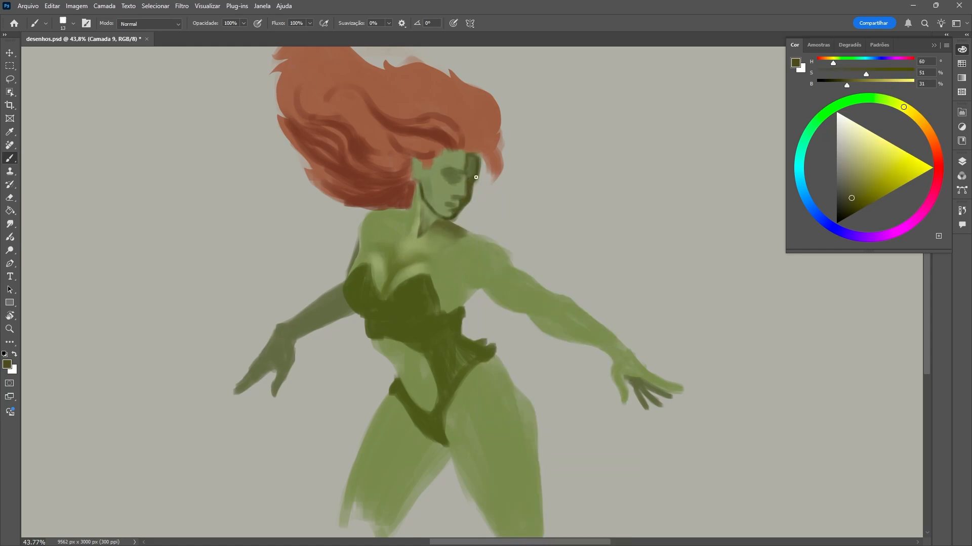
Deepen the near eye's socket and paint the white of the eye with a 10 px brush.
scroll(445, 200, up, 1)
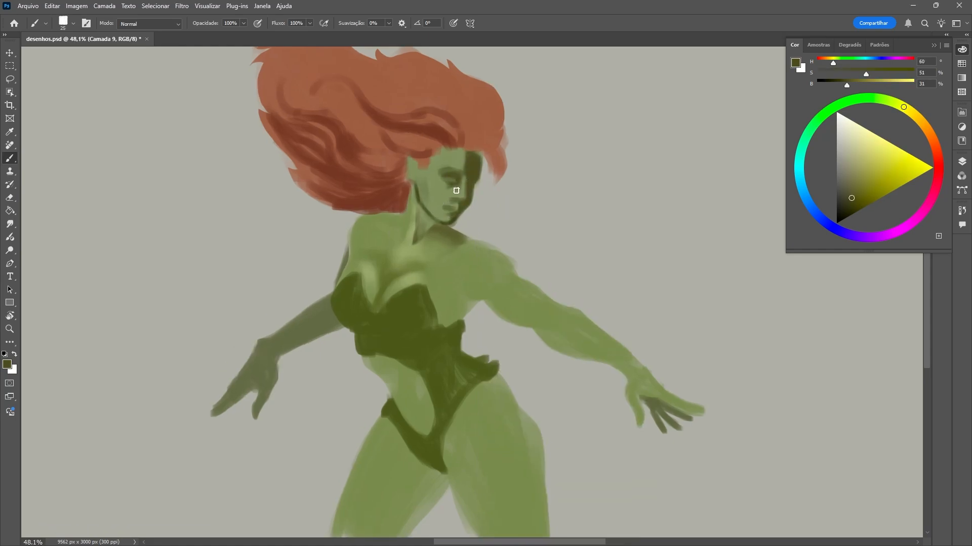
alt+click(452, 191)
click(841, 121)
right_click(490, 161)
drag(448, 178, 457, 181)
alt+click(472, 174)
alt+click(453, 194)
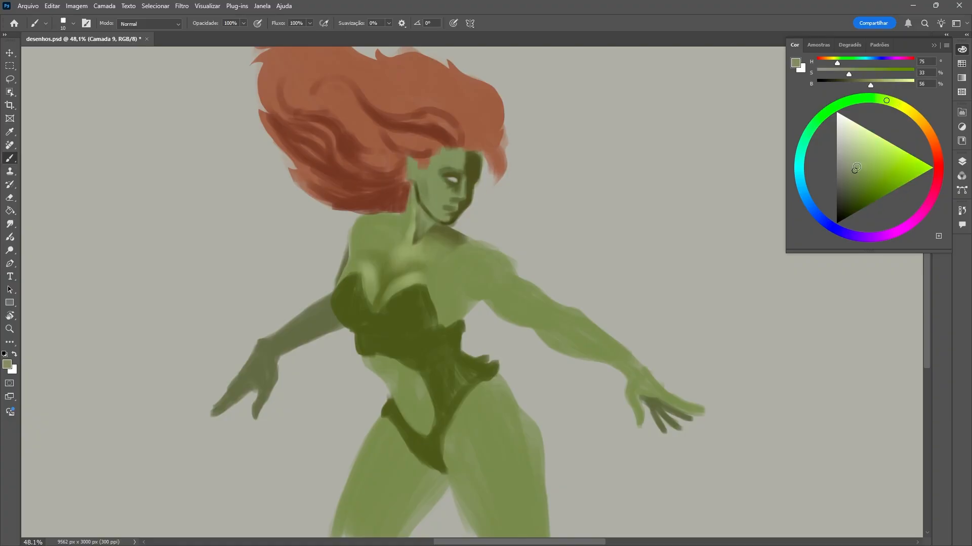
Add pale green highlights (H 68, S 26, B 82) to the brow and the bridge of the nose.
right_click(461, 191)
alt+click(405, 256)
alt+click(460, 174)
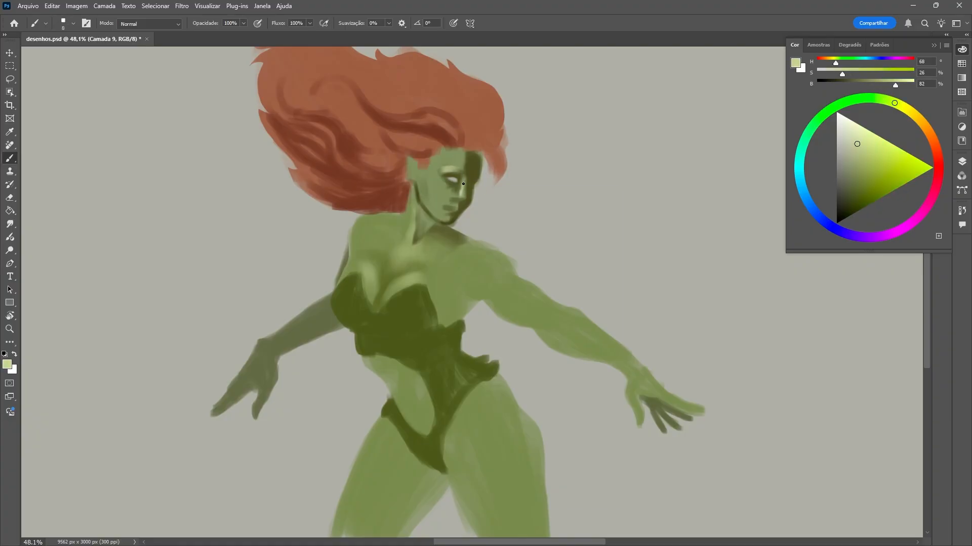
Paint the dark eyebrows and lips and deepen the shadows across the forehead and far cheek.
alt+click(474, 177)
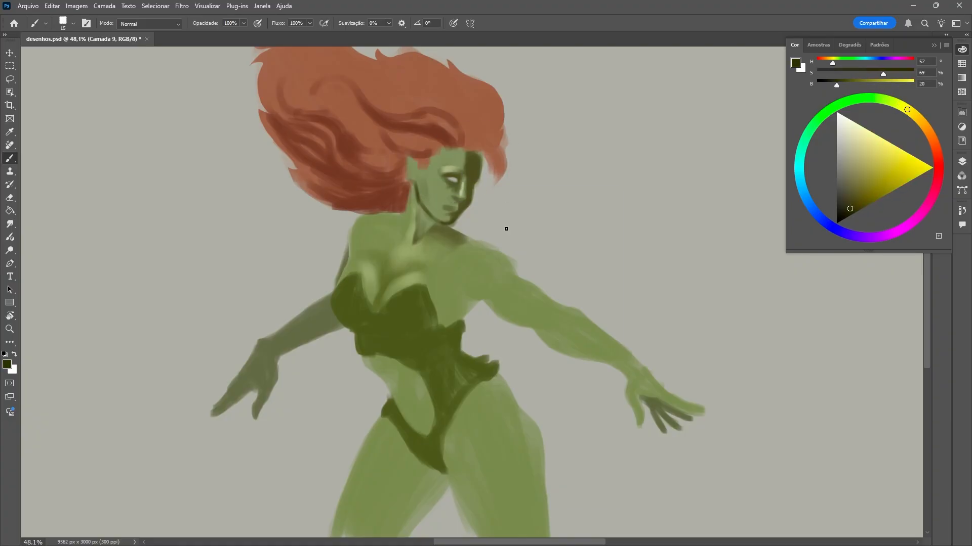
right_click(450, 209)
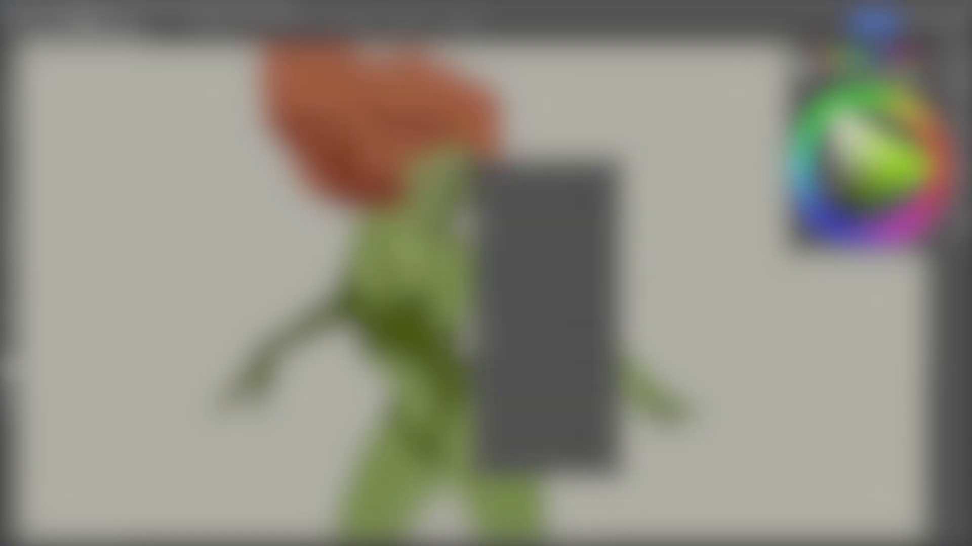
alt+click(462, 162)
mouse_move(471, 155)
mouse_down()
mouse_move(468, 166)
mouse_move(431, 171)
mouse_move(427, 203)
mouse_move(439, 214)
mouse_up()
alt+click(438, 177)
key(bracketright)
right_click(450, 172)
drag(513, 200, 509, 200)
alt+click(466, 199)
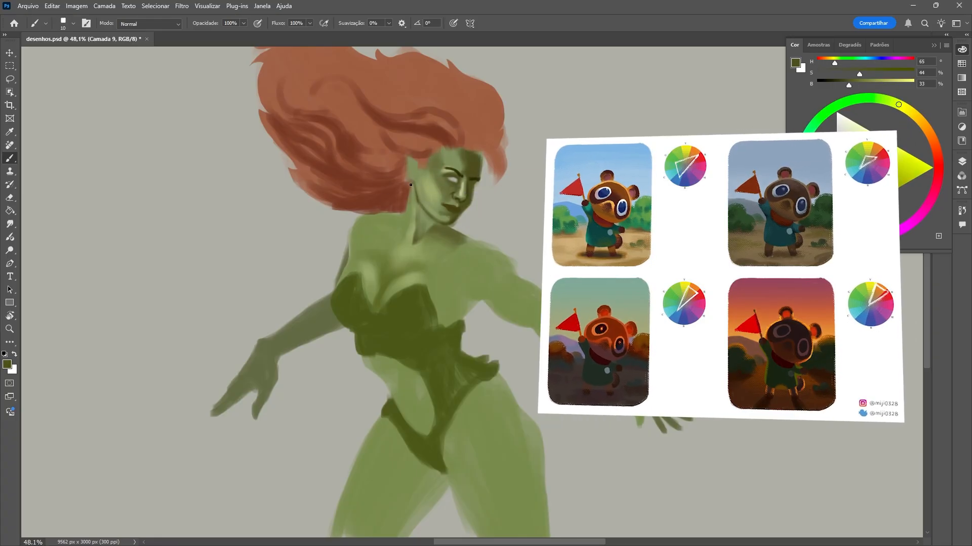
Define the ear and shade the neck behind it and the rear shoulder, enlarging the brush to 25 px.
mouse_move(411, 183)
mouse_down()
mouse_move(410, 163)
mouse_move(413, 191)
mouse_move(480, 176)
mouse_move(358, 257)
mouse_up()
alt+click(428, 189)
key(bracketright)
alt+click(473, 182)
key(bracketright)
alt+click(366, 240)
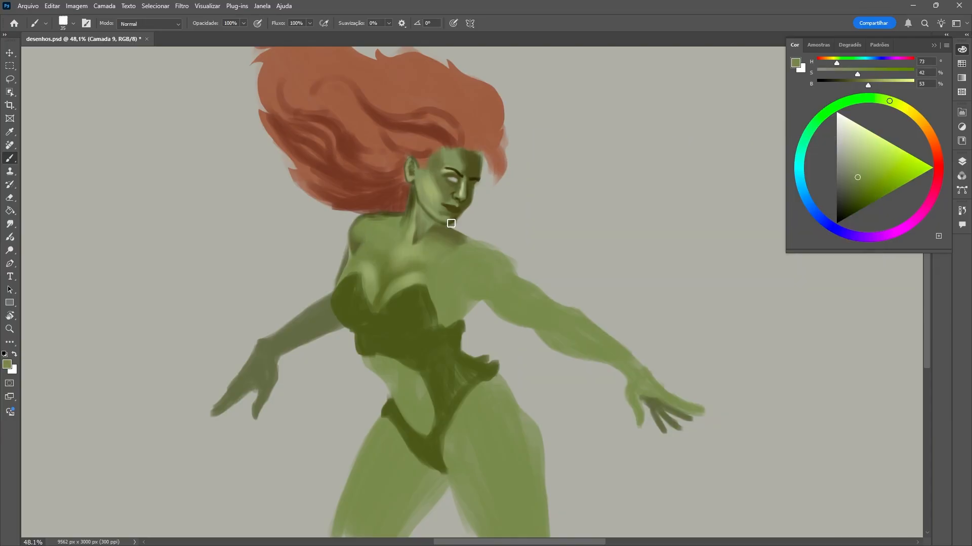
Shade the hollows above the collarbones and paint the lighter collarbone edges with a 25 px brush.
alt+click(443, 232)
mouse_move(430, 233)
mouse_down()
mouse_move(421, 242)
mouse_move(377, 231)
mouse_up()
alt+click(409, 254)
alt+click(433, 234)
mouse_move(430, 253)
mouse_down()
mouse_move(461, 251)
mouse_move(449, 239)
mouse_up()
alt+click(422, 253)
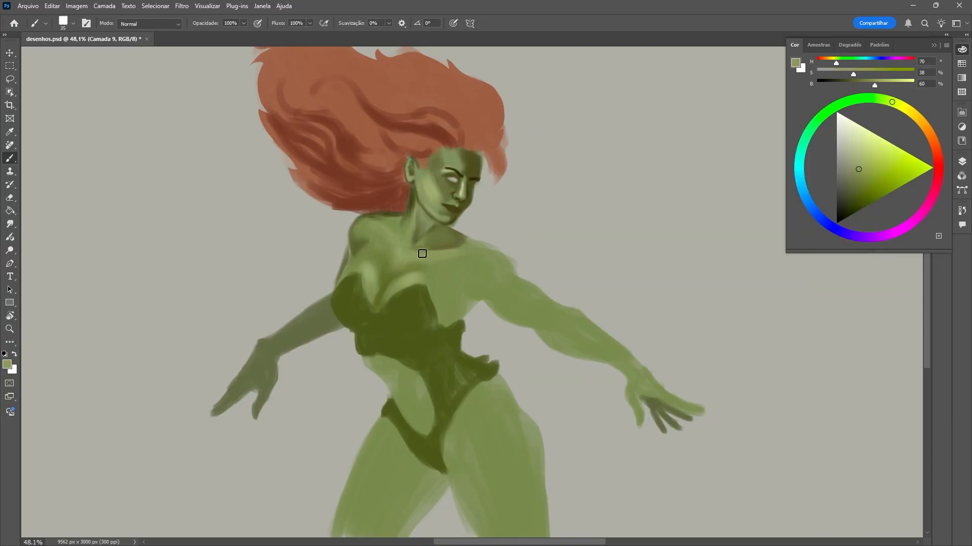
Blend the rear cup's highlight into the skin and paint a bright yellow-green rim light along the chest's outer edge.
alt+click(386, 273)
right_click(390, 274)
click(521, 252)
mouse_move(362, 263)
mouse_down()
mouse_move(376, 294)
mouse_move(338, 284)
mouse_up()
click(873, 140)
drag(344, 279, 354, 262)
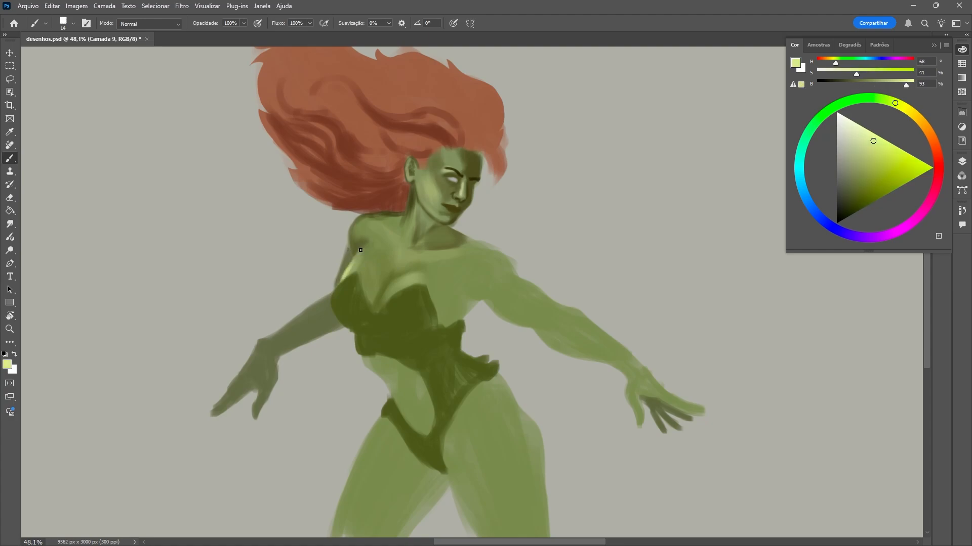
Add pale yellow-green rim lights (H 64, S 30, B 91) to the rear shoulder and along the jaw.
click(863, 138)
drag(425, 203, 437, 217)
right_click(447, 190)
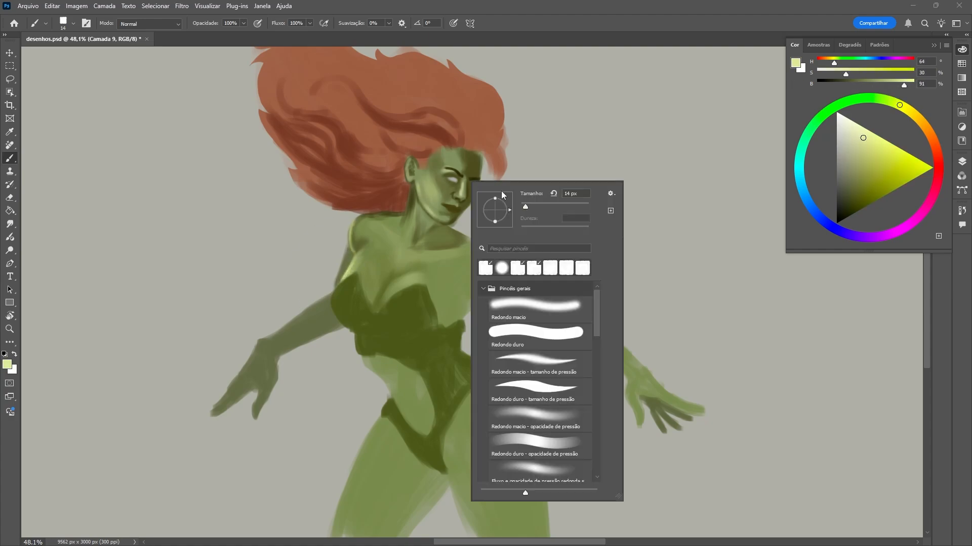
right_click(421, 184)
drag(418, 183, 447, 216)
Rework the shading on the forehead up to the hairline.
right_click(481, 210)
mouse_move(460, 179)
mouse_down()
mouse_move(457, 193)
mouse_move(438, 155)
mouse_move(420, 174)
mouse_move(428, 185)
mouse_move(445, 149)
mouse_up()
alt+click(447, 138)
right_click(448, 139)
click(481, 162)
Paint dark red strands sweeping back from the hairline and a loose lock beside the face.
click(854, 204)
right_click(442, 145)
click(522, 165)
drag(498, 101, 490, 145)
drag(447, 76, 477, 138)
mouse_move(386, 70)
mouse_down()
mouse_move(462, 133)
mouse_move(500, 196)
mouse_up()
alt+click(492, 156)
alt+click(478, 152)
Refine the light and shadow on the neck from below the ear down to the collarbones.
scroll(430, 202, down, 1)
alt+click(421, 203)
right_click(429, 205)
click(484, 232)
mouse_move(407, 195)
mouse_down()
mouse_move(404, 247)
mouse_move(436, 251)
mouse_up()
right_click(448, 248)
Darken the far eye's socket and paint the whites of both eyes with a 7 px brush.
alt+click(443, 180)
scroll(455, 185, down, 1)
scroll(448, 175, up, 2)
alt+click(468, 179)
right_click(473, 177)
click(552, 201)
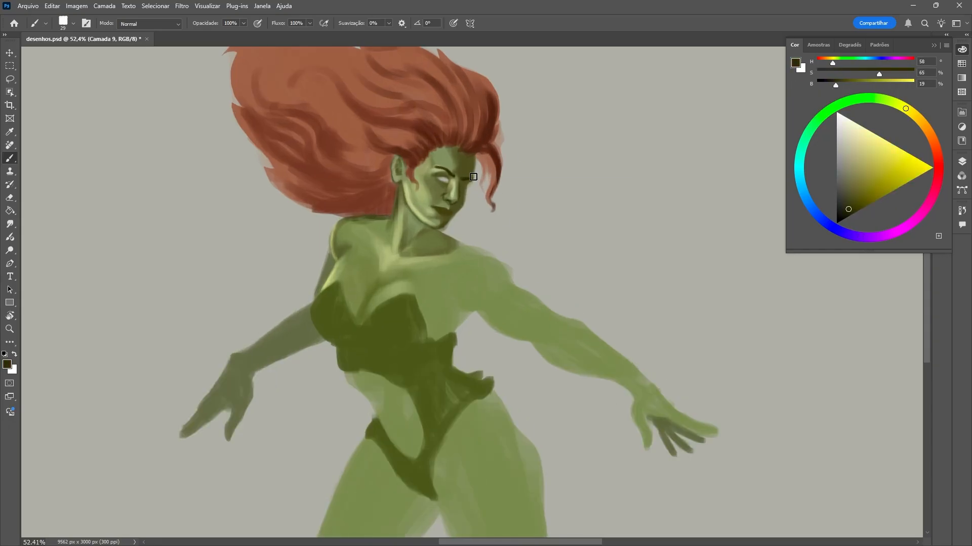
alt+click(444, 180)
drag(460, 184, 465, 187)
alt+click(466, 185)
Paint the irises and pupils in very dark green (H 95, S 56, B 18).
click(863, 98)
click(846, 208)
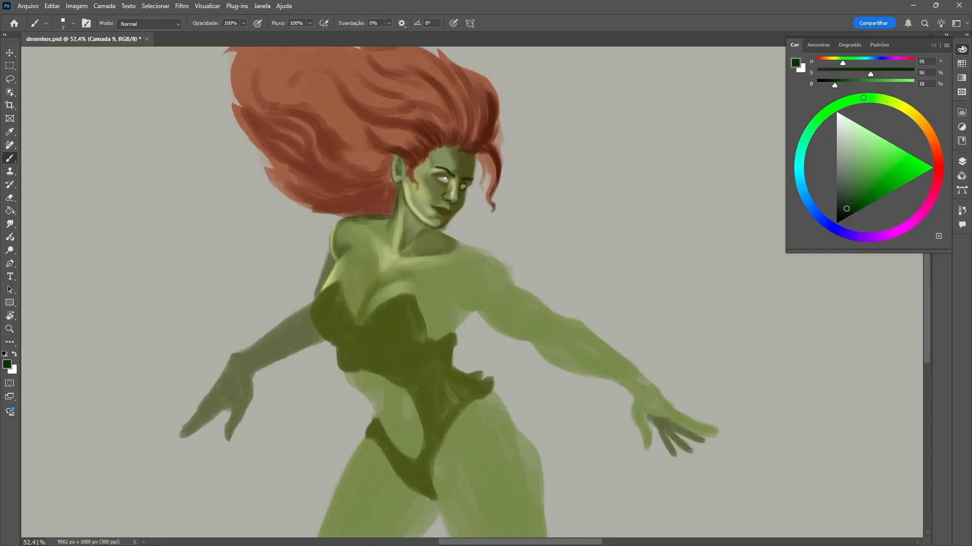
alt+click(454, 182)
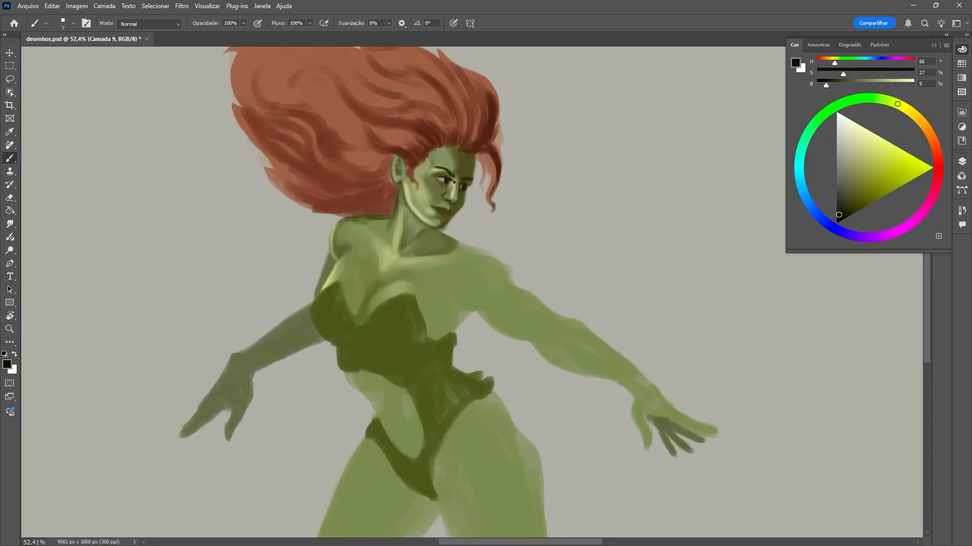
Deepen the near eye's pupil with near-black and add white highlights to the eye.
scroll(445, 186, up, 3)
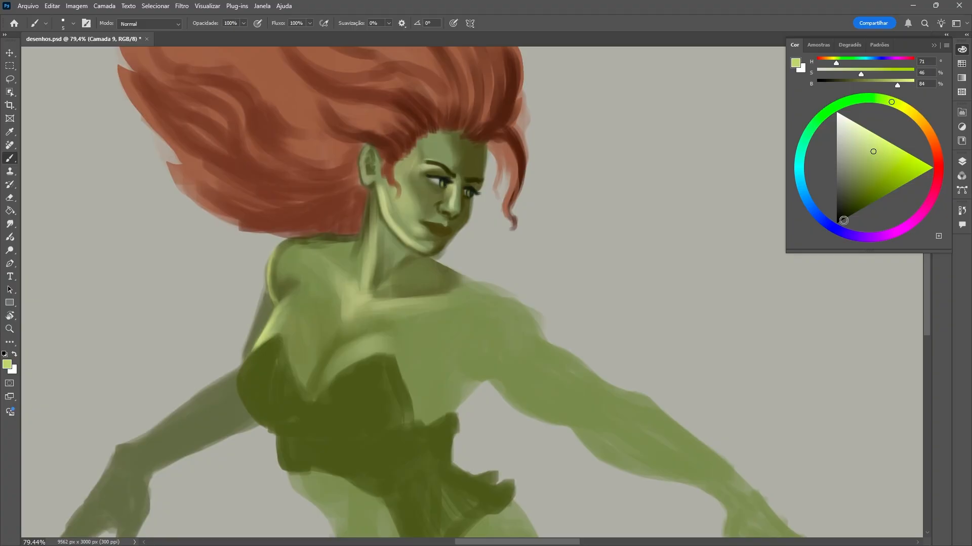
click(841, 222)
click(443, 183)
click(838, 113)
click(439, 182)
alt+click(441, 187)
alt+click(441, 188)
Refine the near eye, brow and nose bridge with sampled brown and pale green tones using a small brush.
right_click(441, 189)
click(522, 190)
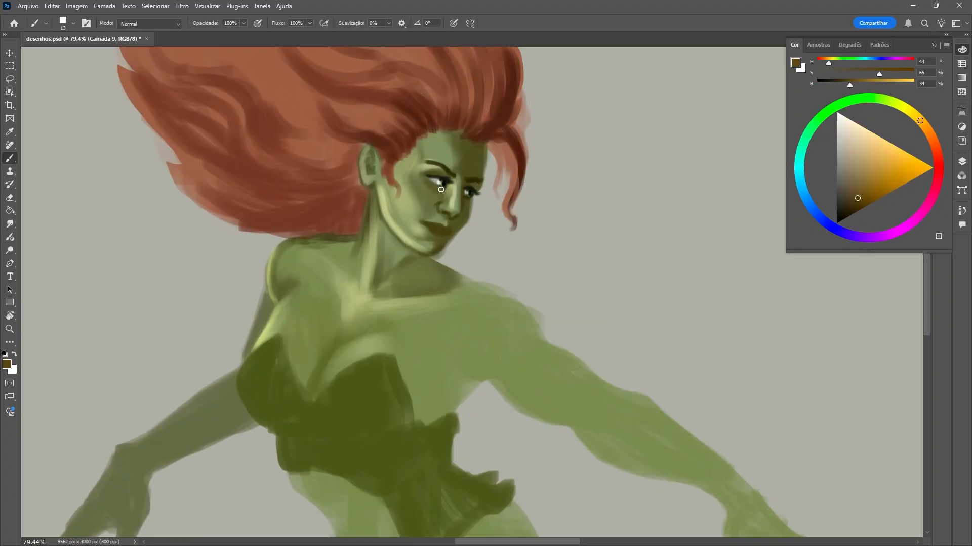
alt+click(426, 179)
alt+click(443, 174)
alt+click(453, 205)
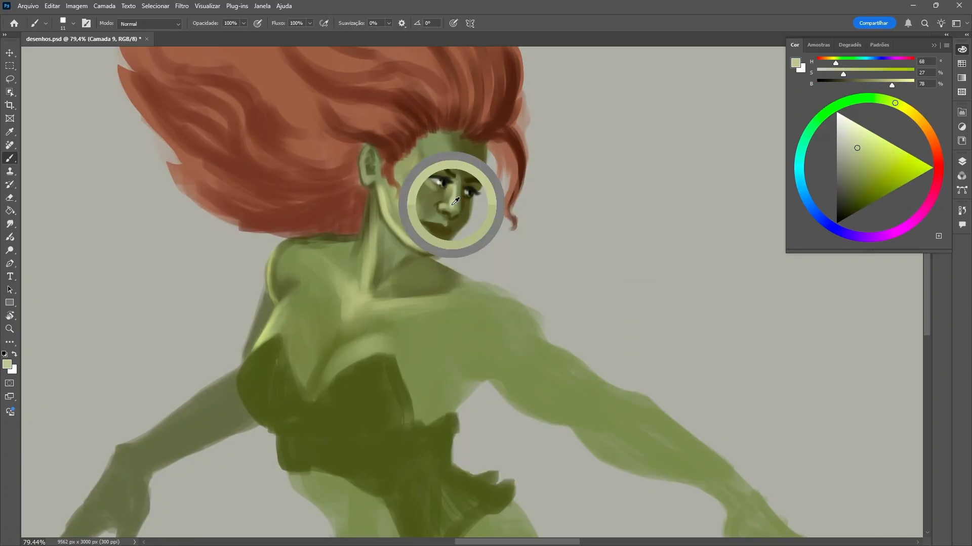
key(bracketleft)
key(bracketleft)
key(bracketleft)
key(bracketleft)
key(bracketleft)
key(bracketleft)
key(bracketleft)
key(bracketleft)
Refine the light and shadow around the nose, cheek and mouth with sampled skin tones.
alt+click(444, 216)
mouse_move(441, 202)
mouse_down()
mouse_move(466, 209)
mouse_move(430, 222)
mouse_up()
right_click(446, 214)
click(525, 215)
alt+click(463, 208)
alt+click(426, 223)
alt+click(419, 225)
alt+click(451, 232)
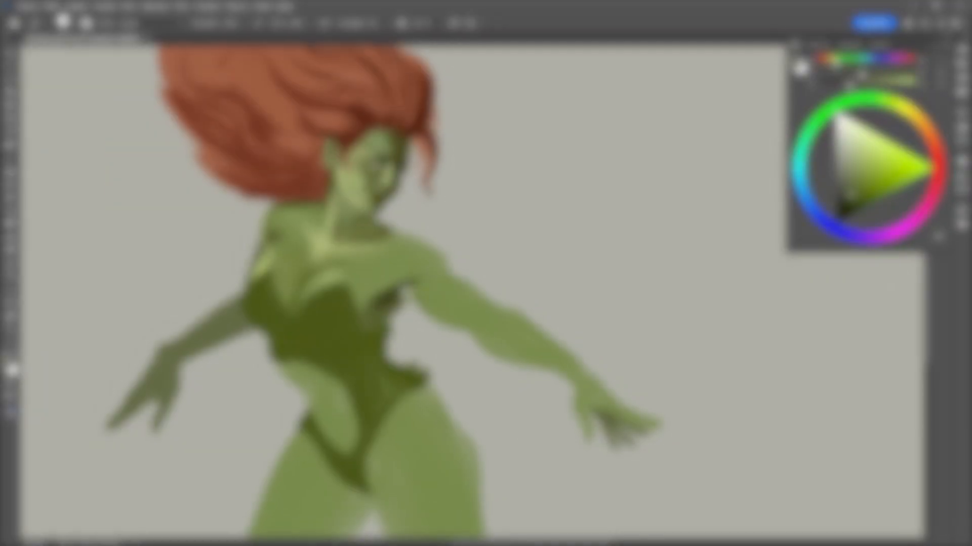
Paint dark green shadows (H 69, S 47, B 29) along the costume's neckline and under the near armpit.
alt+click(356, 295)
key(bracketleft)
key(bracketleft)
key(bracketleft)
key(bracketleft)
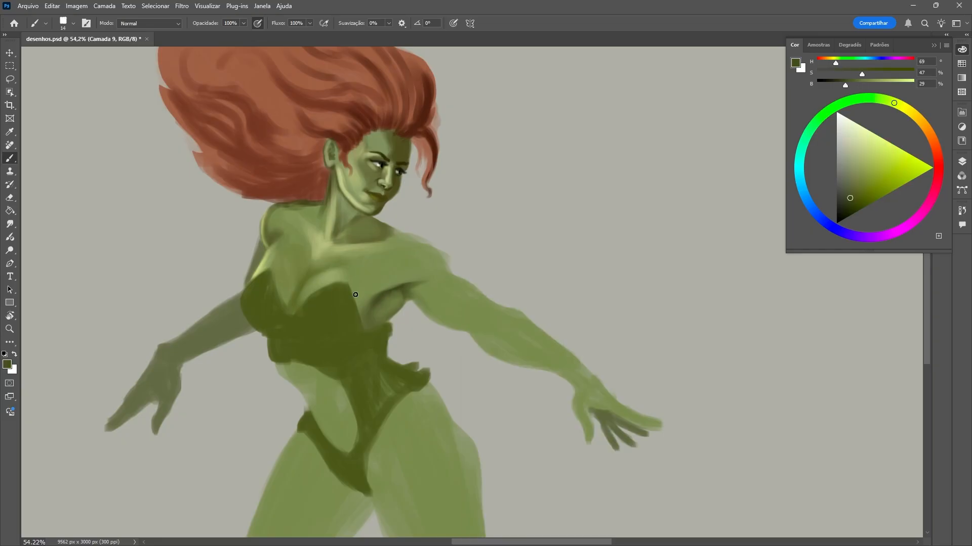
drag(365, 324, 388, 324)
alt+click(384, 265)
alt+click(344, 298)
drag(295, 297, 289, 311)
Blend the cleavage and the skin beside the costume's far cup with sampled mid-green and a larger brush.
key(bracketright)
key(bracketright)
key(bracketright)
alt+click(284, 293)
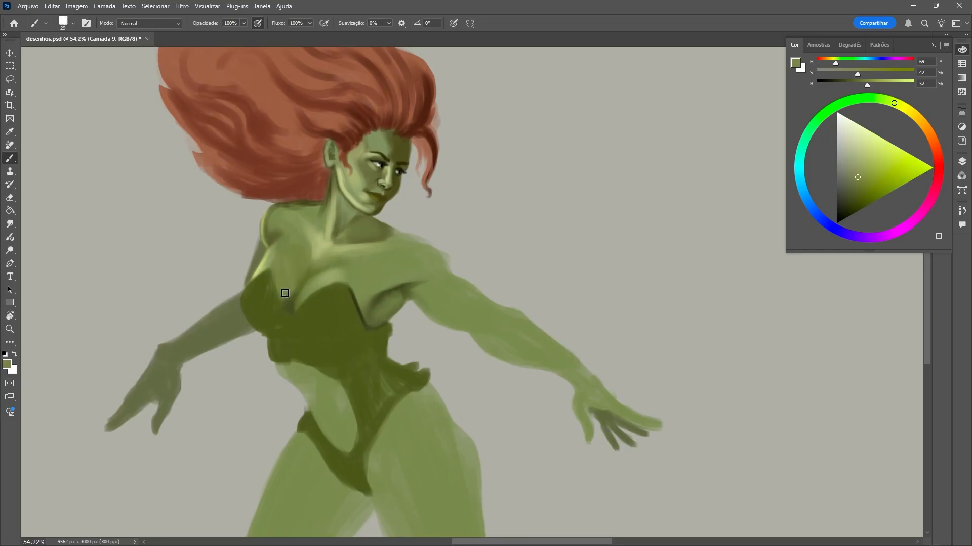
alt+click(304, 301)
right_click(370, 270)
click(423, 252)
alt+click(290, 308)
drag(272, 274, 286, 308)
Lighten the upper chest and near shoulder with sampled pale skin green.
alt+click(392, 268)
right_click(433, 271)
click(498, 252)
mouse_move(393, 268)
mouse_down()
mouse_move(367, 271)
mouse_move(396, 249)
mouse_up()
alt+click(400, 267)
Shade the far shoulder and the base of the neck with dark olive green (H 62, S 40, B 33).
alt+click(273, 233)
drag(273, 236, 282, 228)
alt+click(279, 230)
mouse_move(506, 329)
mouse_down()
mouse_move(475, 332)
mouse_move(526, 329)
mouse_up()
alt+click(333, 223)
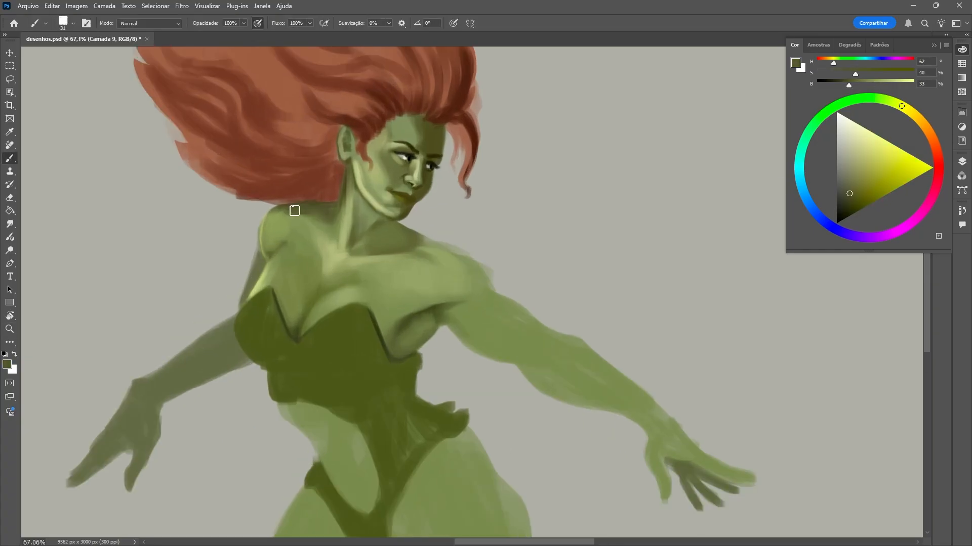
drag(295, 211, 314, 217)
alt+click(317, 219)
Paint dark green muscle shadows on the near shoulder, upper arm and forearm.
drag(442, 187, 411, 188)
alt+click(430, 279)
drag(452, 288, 481, 303)
drag(459, 241, 474, 262)
alt+click(467, 259)
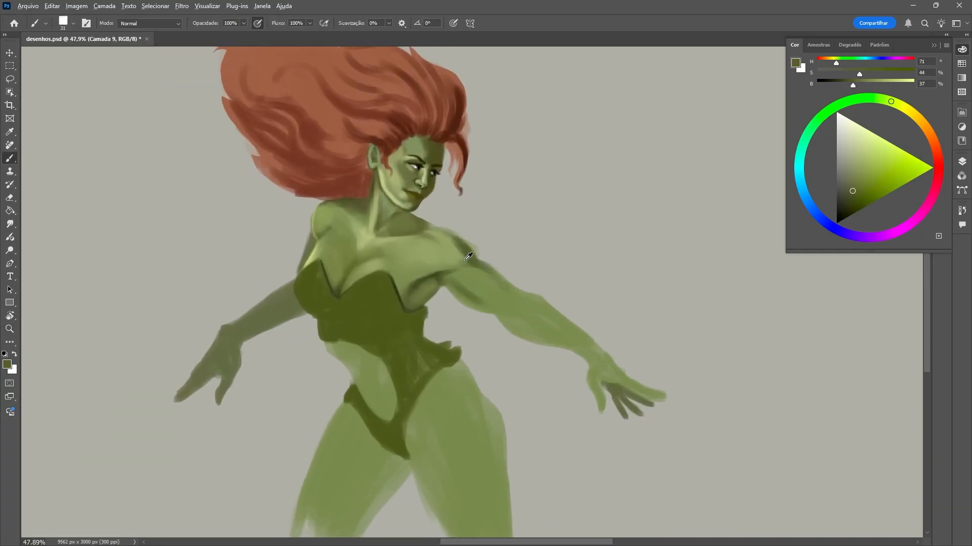
alt+click(572, 331)
drag(593, 346, 549, 309)
alt+click(534, 325)
Paint pale green highlights on the near shoulder, upper arm and elbow.
alt+click(370, 240)
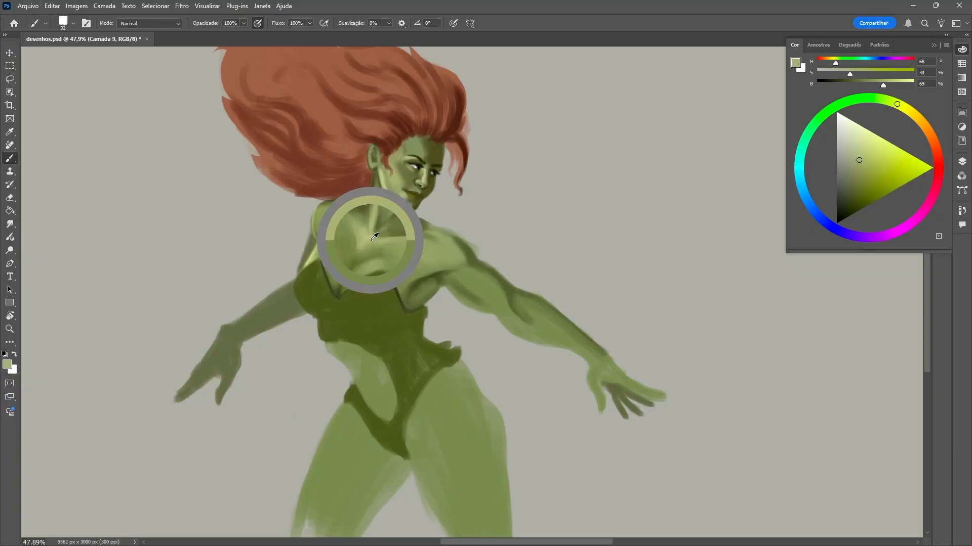
drag(416, 250, 430, 250)
drag(466, 273, 473, 289)
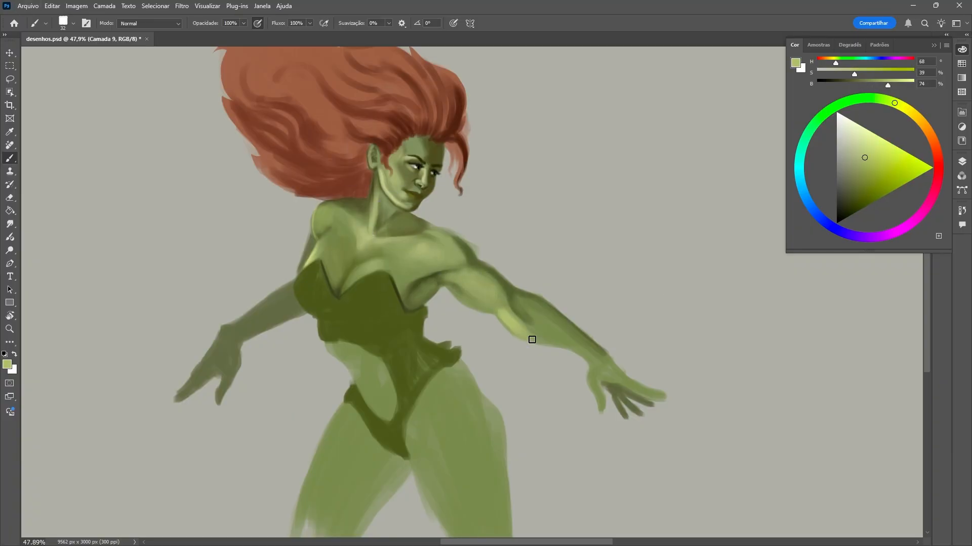
alt+click(524, 318)
key(e)
key(b)
alt+click(541, 332)
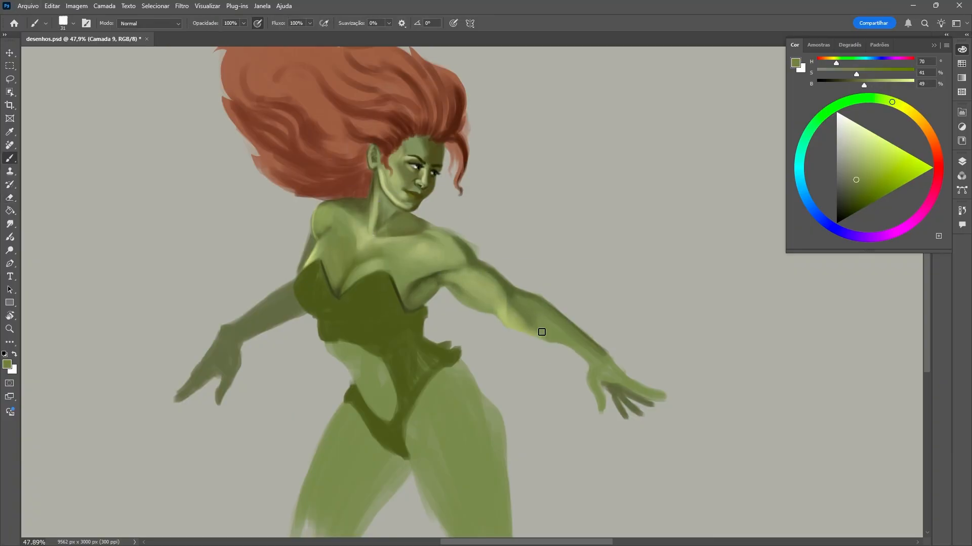
Refine the near forearm's light and shadow down to the wrist and define the elbow with a 9 px brush.
drag(544, 312, 580, 349)
alt+click(577, 350)
mouse_move(562, 326)
mouse_down()
mouse_move(583, 349)
mouse_move(561, 330)
mouse_up()
alt+click(518, 294)
mouse_move(518, 311)
mouse_down()
mouse_move(540, 316)
mouse_move(503, 317)
mouse_up()
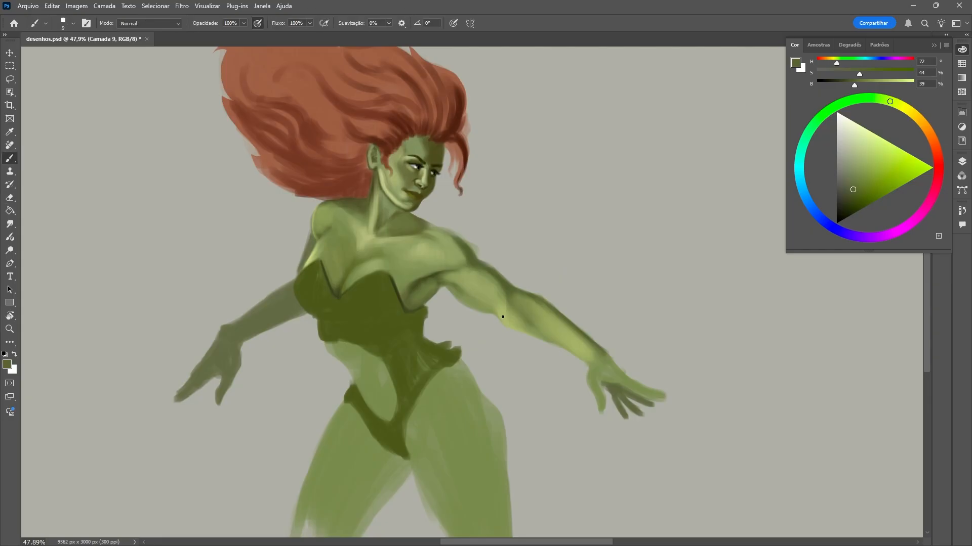
Erase the stray paint along the near shoulder, upper arm and wrist outlines.
key(e)
drag(465, 240, 504, 267)
mouse_move(600, 357)
mouse_down()
mouse_move(580, 369)
mouse_move(607, 362)
mouse_up()
key(b)
Shade the sides and undersides of both costume cups with dark olive green.
alt+click(347, 286)
key(bracketright)
key(bracketright)
drag(413, 314, 406, 263)
key(bracketright)
key(bracketright)
drag(411, 304, 372, 309)
alt+click(394, 269)
alt+click(409, 299)
drag(335, 256, 348, 302)
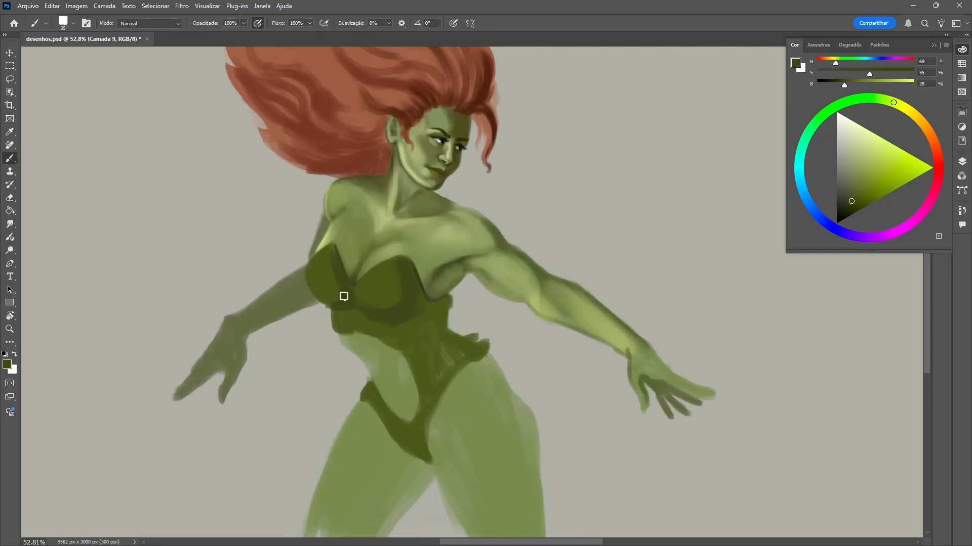
Shade the costume's waist and hip with sampled dark greens and a larger brush.
mouse_move(441, 303)
mouse_down()
mouse_move(446, 342)
mouse_move(405, 341)
mouse_move(460, 347)
mouse_up()
key(bracketright)
key(bracketright)
key(bracketright)
alt+click(405, 319)
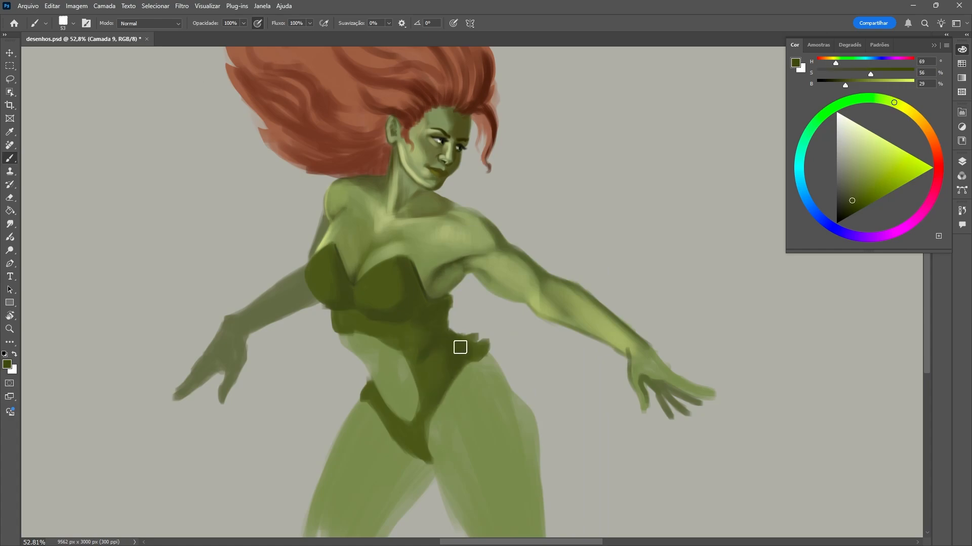
Paint the navel and abdominal shadows on the bare belly with a 20 px dark green brush.
alt+click(392, 362)
drag(493, 246, 502, 246)
key(b)
alt+click(385, 404)
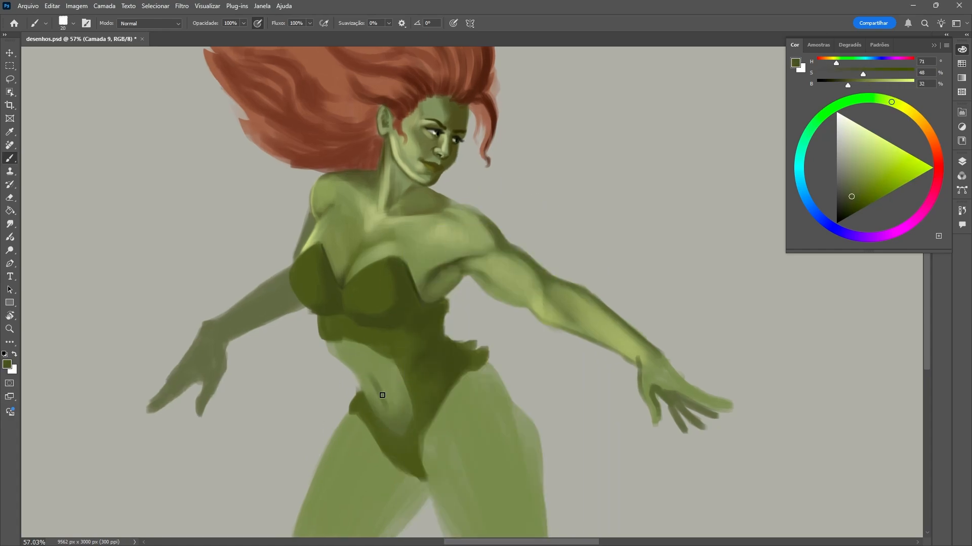
drag(382, 396, 388, 411)
alt+click(377, 402)
drag(379, 387, 387, 420)
alt+click(388, 411)
Add light skin tones to the belly and its outer edge with colours sampled from the lit skin.
right_click(403, 420)
alt+click(396, 399)
alt+click(338, 354)
alt+click(459, 223)
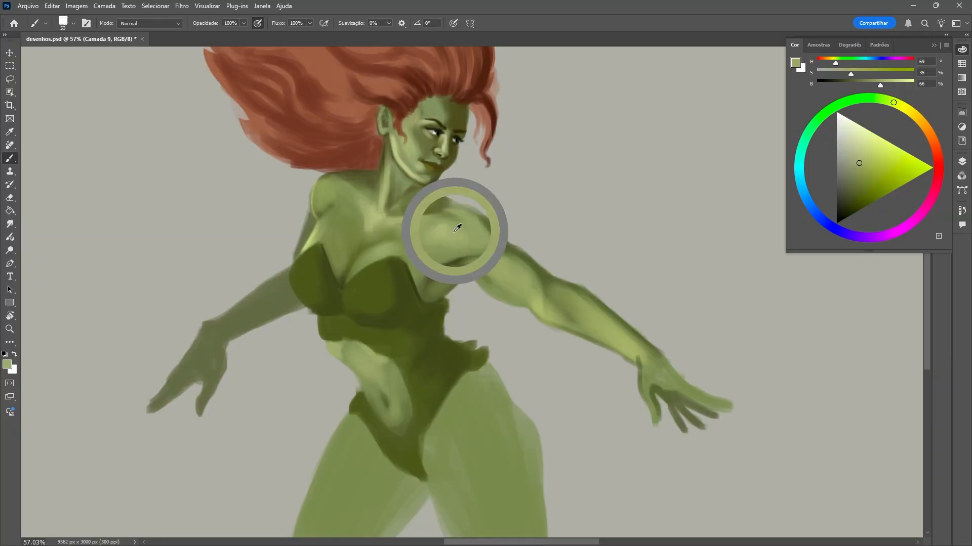
mouse_move(329, 347)
mouse_down()
mouse_move(385, 397)
mouse_move(357, 399)
mouse_up()
alt+click(384, 363)
right_click(391, 372)
alt+click(375, 377)
Outline a cluster of leaves between the cups in very dark green and fill them with a lighter green.
click(852, 200)
right_click(433, 324)
click(491, 254)
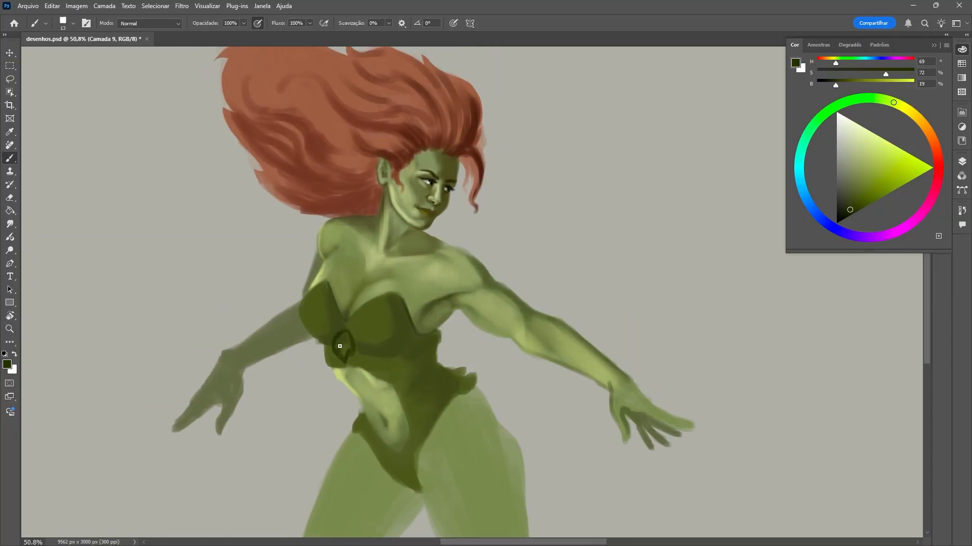
click(871, 182)
right_click(398, 324)
click(457, 254)
mouse_move(335, 330)
mouse_down()
mouse_move(323, 326)
mouse_move(360, 319)
mouse_up()
Draw small leaf shapes over the far cup with a 10 px brush in dark green (H 68, S 64, B 22).
click(849, 207)
right_click(347, 314)
click(402, 254)
drag(327, 280, 334, 296)
drag(321, 343, 315, 340)
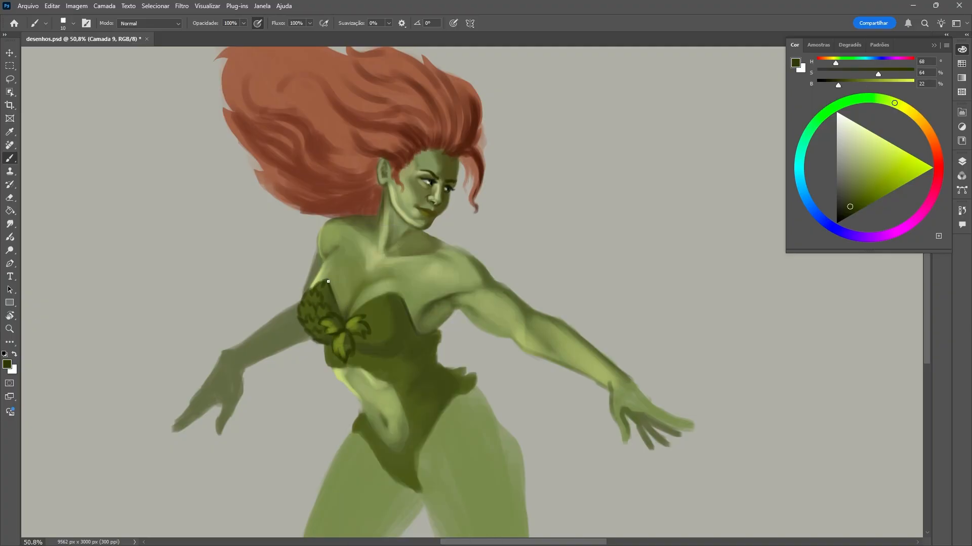
Lighten the far cup's leaves with brighter greens (B 46 and B 53), finishing with an 8 px brush.
click(865, 188)
scroll(329, 304, up, 1)
right_click(337, 312)
click(391, 254)
drag(298, 306, 298, 319)
drag(310, 291, 302, 306)
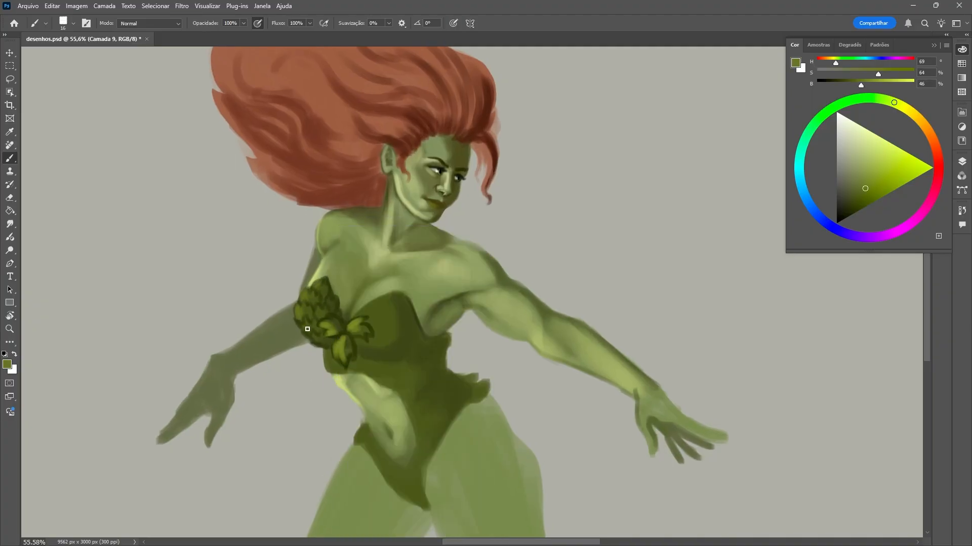
right_click(348, 309)
click(402, 254)
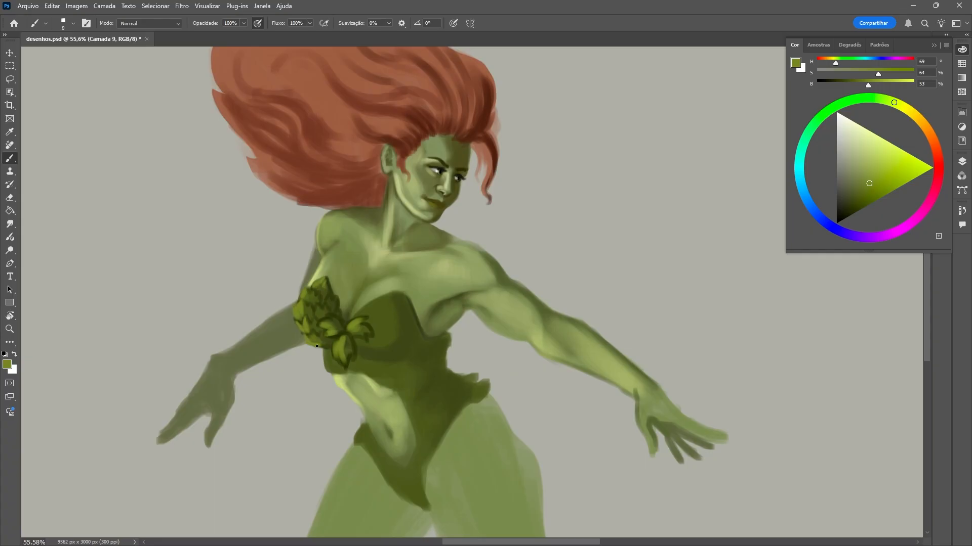
Cover the near cup with dark green leaf gaps (H 68, S 67, B 19) and deepen its outer side.
click(848, 209)
right_click(398, 329)
click(453, 254)
drag(358, 358, 416, 357)
right_click(441, 344)
click(495, 254)
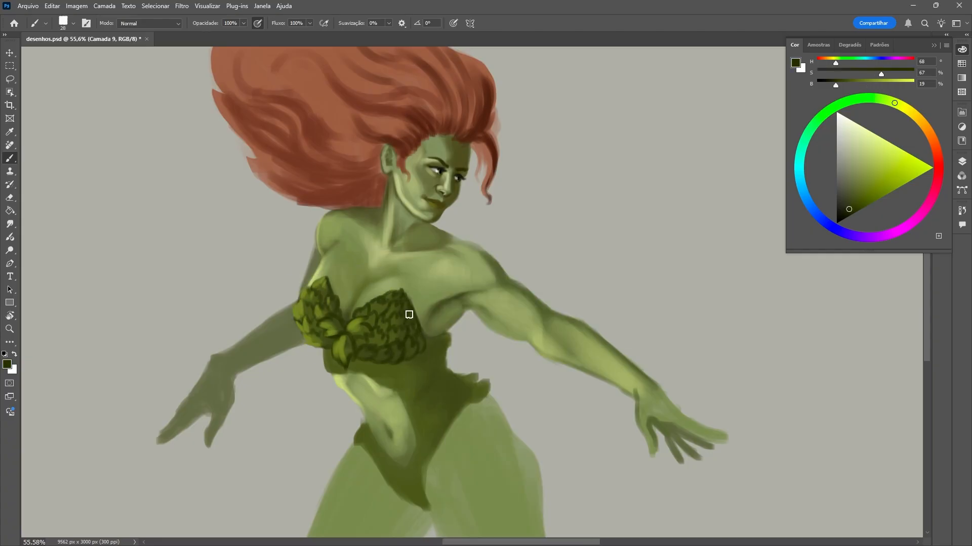
Paint lighter green leaves (H 69, S 54, B 55) on the near cup and along the costume below it.
click(865, 178)
right_click(359, 314)
click(415, 254)
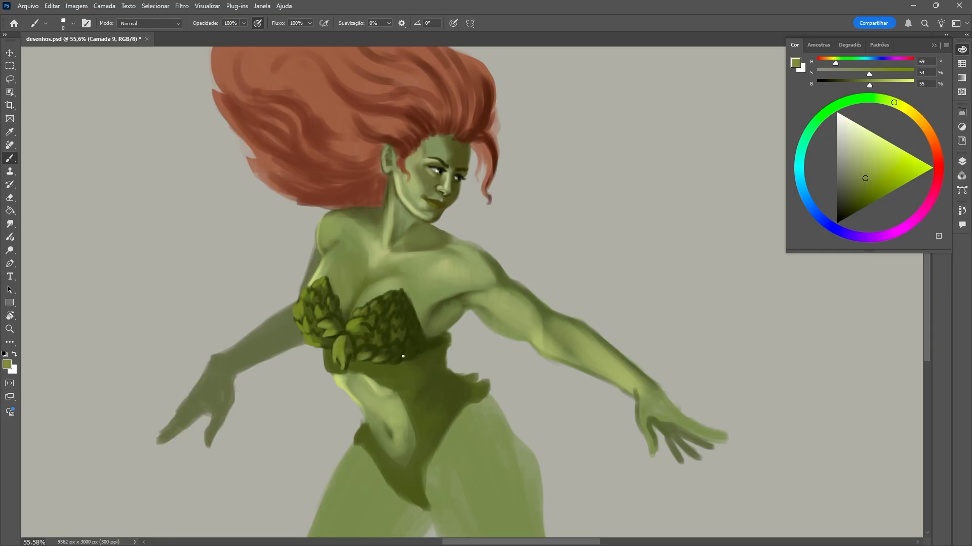
alt+click(353, 343)
mouse_move(349, 355)
mouse_down()
mouse_move(340, 366)
mouse_move(373, 374)
mouse_up()
alt+click(426, 346)
Deepen the leafy costume's lower shadows with a 41 px dark green brush (H 71, S 54, B 20).
right_click(432, 348)
click(488, 255)
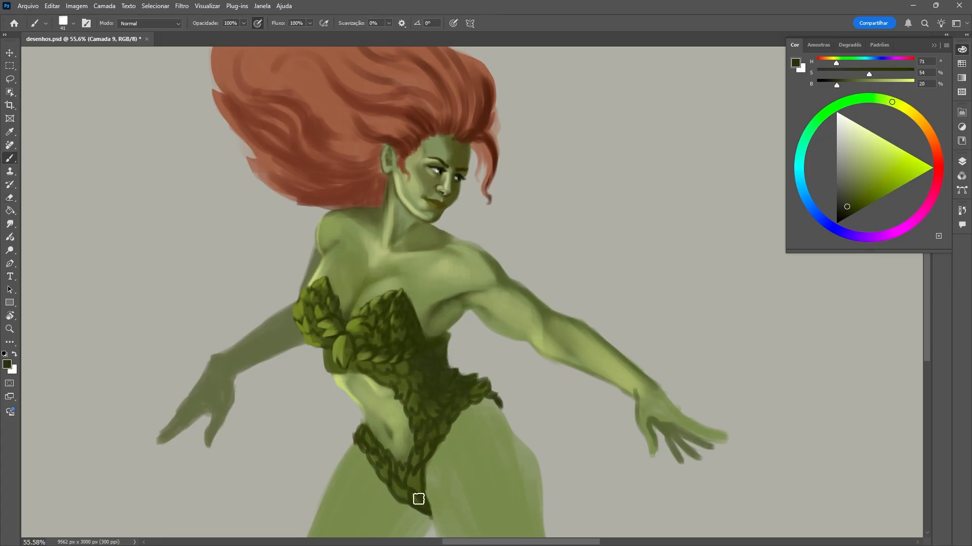
mouse_move(391, 478)
mouse_down()
mouse_move(415, 501)
mouse_move(412, 513)
mouse_up()
alt+click(398, 511)
Add lighter leaves along the costume's belly edge, lower point and the waist below the cups.
right_click(423, 486)
click(438, 249)
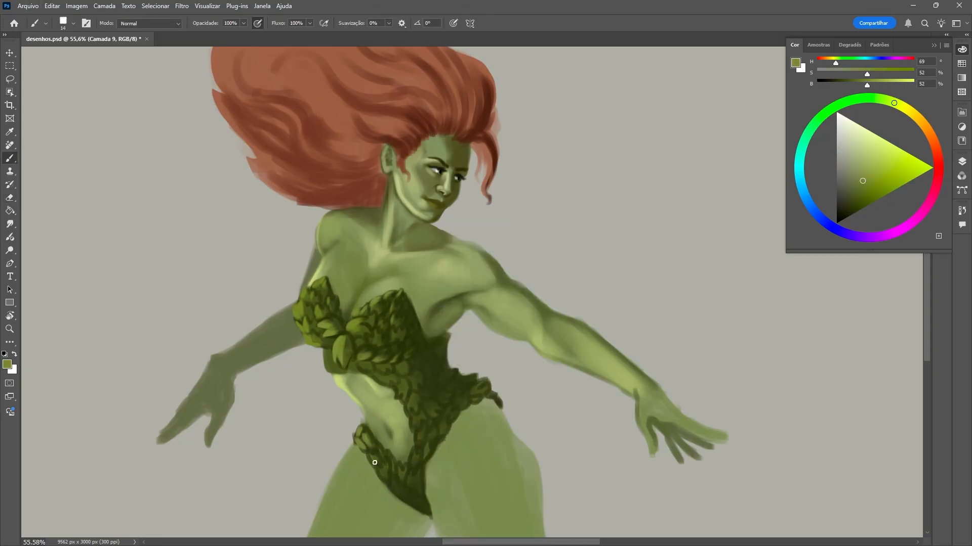
alt+click(414, 429)
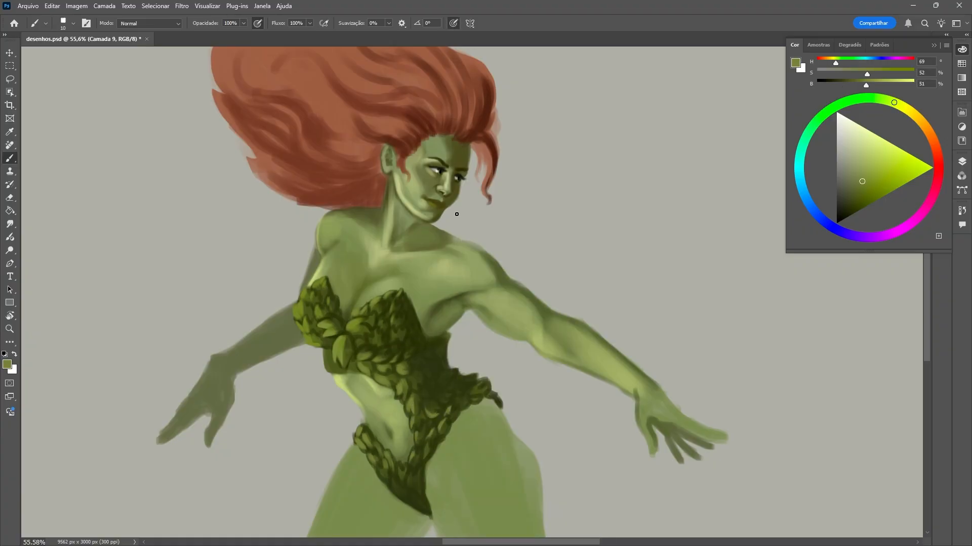
right_click(384, 324)
click(399, 249)
drag(331, 373, 324, 357)
alt+click(343, 341)
Highlight the costume's lit leaves in bright yellow-green (H 65, S 57, B 75) with pressure-controlled brush size.
right_click(419, 377)
click(520, 253)
click(453, 23)
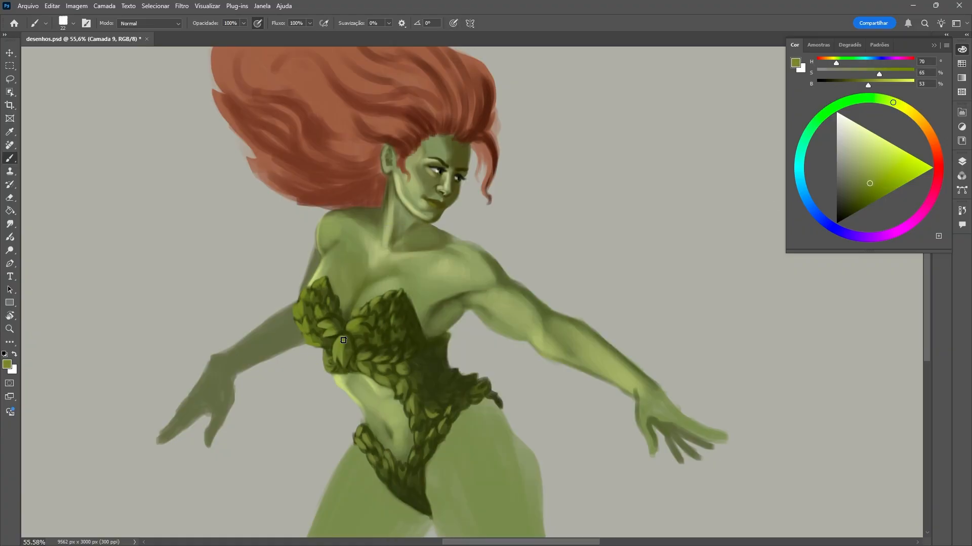
click(878, 164)
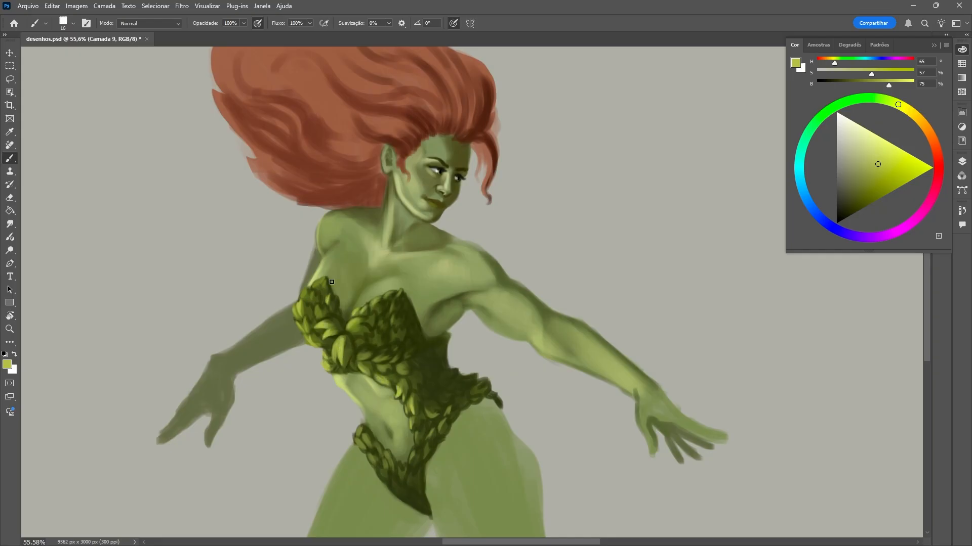
Lighten the base of the neck with a paler green brush and turn off pressure-controlled brush size.
scroll(372, 404, up, 1)
scroll(425, 434, down, 1)
alt+click(388, 226)
click(874, 150)
mouse_move(385, 226)
mouse_down()
mouse_move(396, 241)
mouse_move(406, 236)
mouse_up()
right_click(431, 206)
click(485, 232)
click(454, 23)
Repaint the far forearm and hand in lighter green (H 71, S 45, B 51) and clean their edges with a 60 px eraser.
scroll(442, 162, down, 2)
alt+click(183, 365)
key(bracketright)
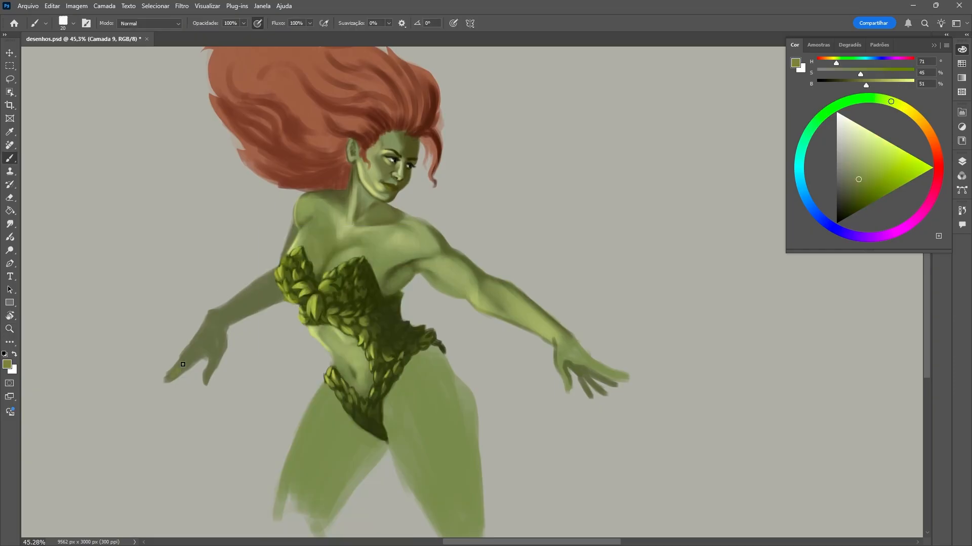
alt+click(213, 319)
key(e)
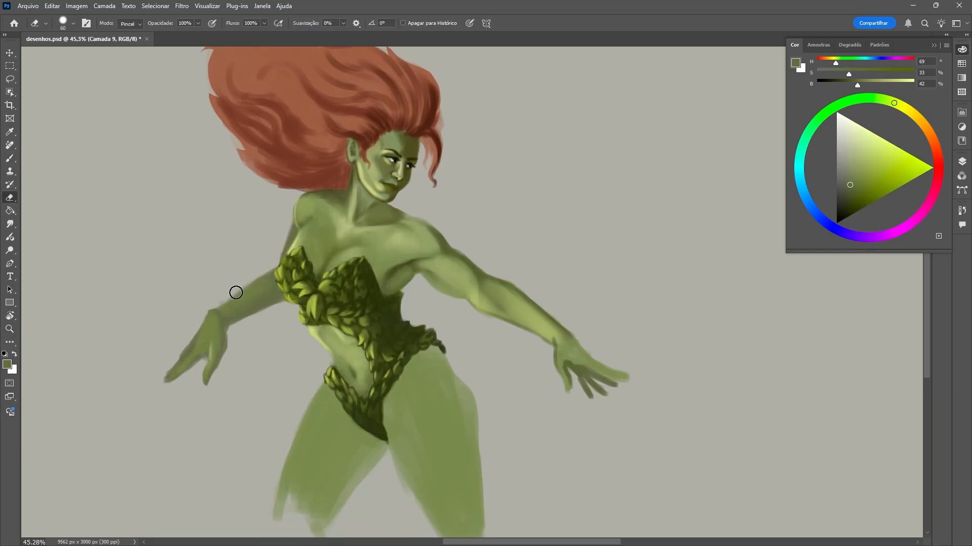
scroll(138, 388, up, 1)
key(b)
alt+click(290, 292)
alt+click(213, 323)
mouse_move(174, 361)
mouse_down()
mouse_move(207, 331)
mouse_move(193, 355)
mouse_up()
alt+click(208, 332)
Fill out the lower end of the far thigh and shade its inner side in dark green (H 70, S 52, B 28).
scroll(357, 276, down, 2)
right_click(379, 394)
drag(434, 252, 443, 255)
drag(309, 468, 352, 491)
alt+click(405, 409)
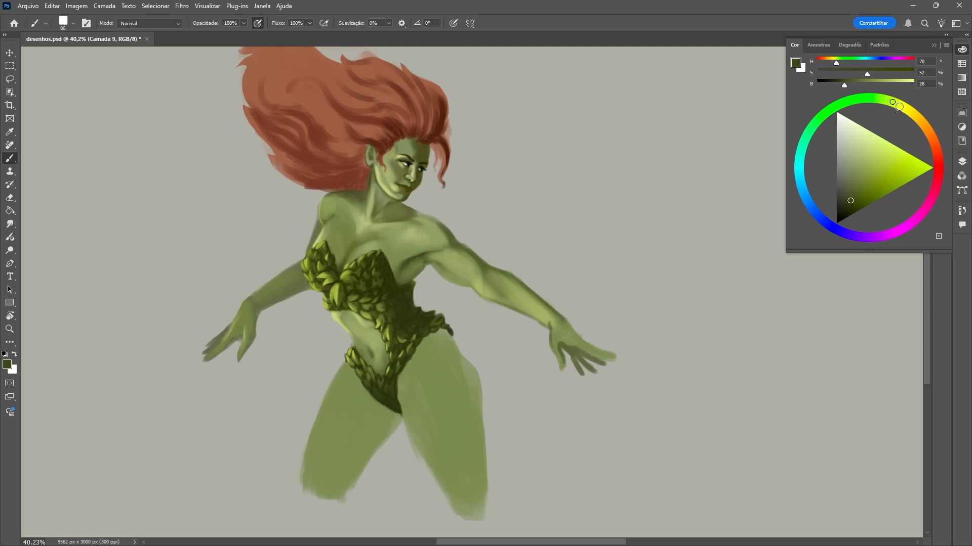
drag(374, 445, 347, 488)
drag(397, 424, 354, 476)
drag(351, 392, 395, 416)
alt+click(373, 403)
Blend the far thigh's shading with a soft brush of about 130 px in mid greens down to H 67, S 44, B 38.
right_click(379, 397)
click(425, 313)
alt+click(347, 481)
drag(346, 486, 352, 436)
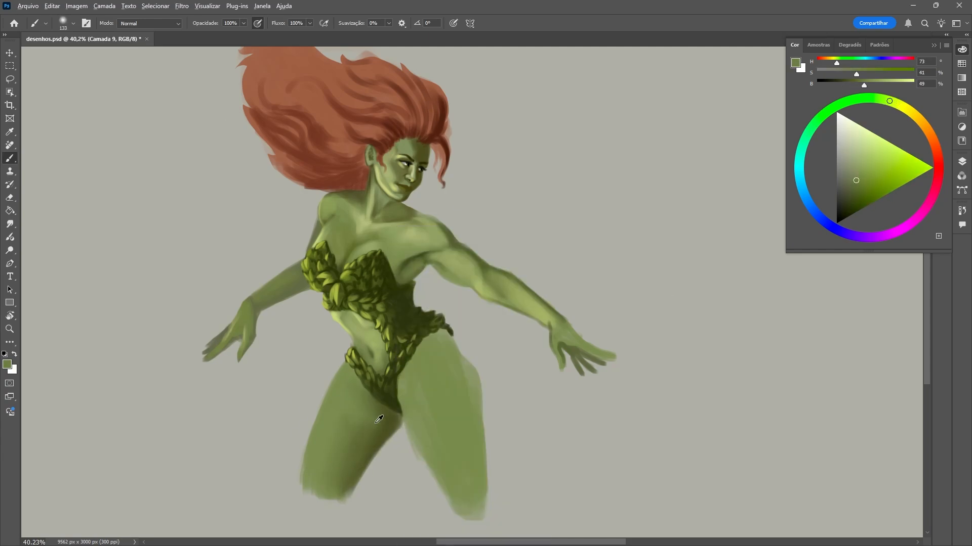
drag(375, 405, 352, 452)
right_click(405, 397)
drag(492, 254, 498, 254)
alt+click(362, 404)
mouse_move(353, 385)
mouse_down()
mouse_move(348, 463)
mouse_move(354, 387)
mouse_up()
alt+click(339, 458)
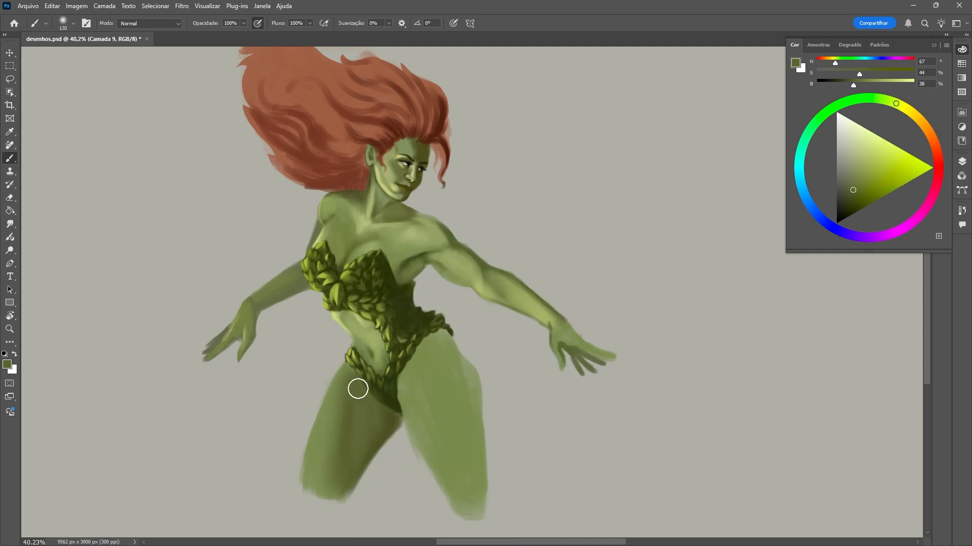
Lasso the outer side of the far thigh, paint a light green edge inside the selection and deselect.
right_click(353, 395)
key(l)
drag(310, 439, 347, 360)
key(b)
drag(305, 480, 334, 365)
key(ctrl+d)
key(e)
key(b)
Deepen the shadow under the costume in dark green (H 66, S 49, B 32) and rework the near thigh with a 79 px hard brush.
alt+click(377, 405)
right_click(380, 399)
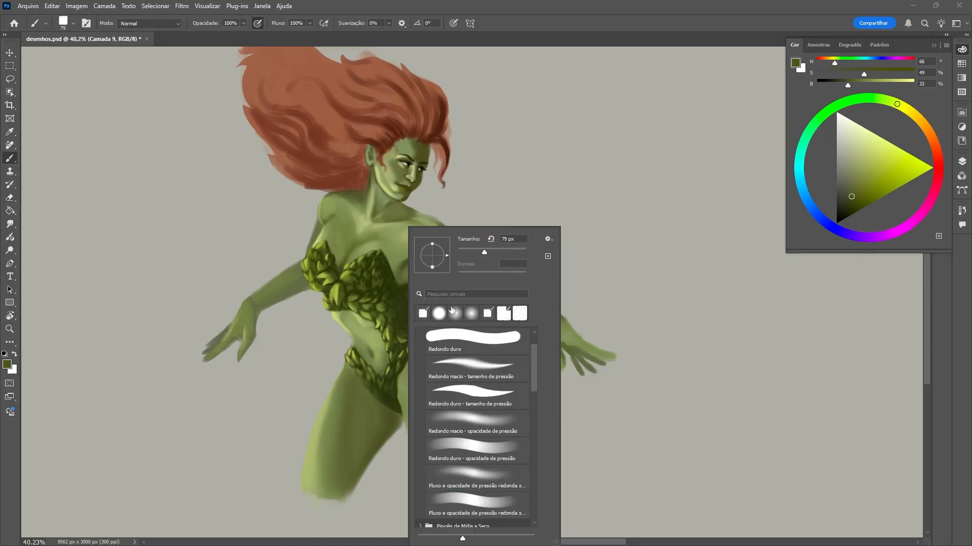
click(424, 315)
drag(398, 416, 365, 390)
alt+click(395, 399)
drag(418, 405, 412, 428)
drag(433, 513, 412, 474)
drag(458, 380, 467, 413)
Model the near thigh with light green (H 69, S 38, B 69) and blend it using a soft brush.
alt+click(315, 484)
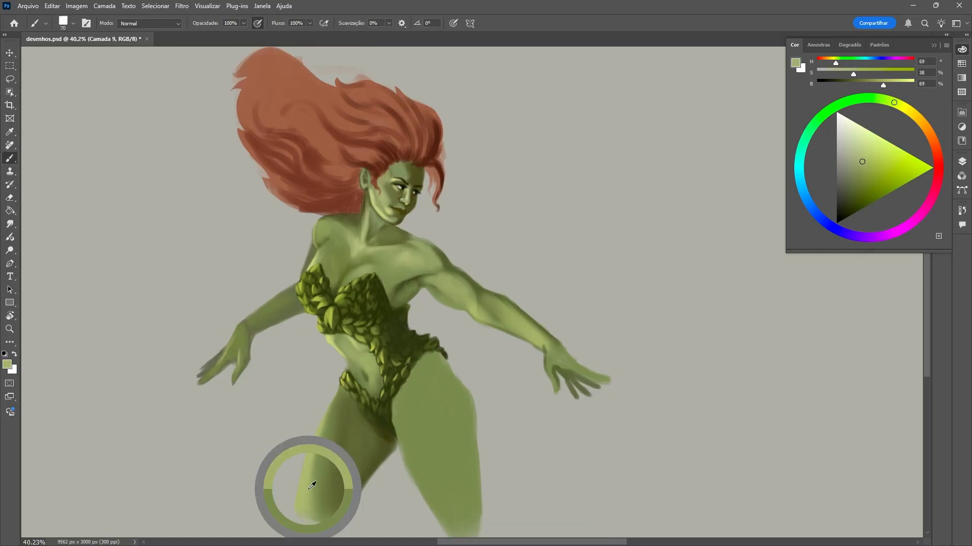
mouse_move(426, 363)
mouse_down()
mouse_move(405, 442)
mouse_move(431, 508)
mouse_move(468, 506)
mouse_move(459, 403)
mouse_move(468, 476)
mouse_up()
alt+click(354, 436)
right_click(486, 440)
click(532, 313)
alt+click(445, 465)
alt+click(431, 455)
drag(428, 394, 429, 440)
Touch up the green skin shading with short strokes and clean the body's outline with the eraser.
key(z)
mouse_move(480, 416)
mouse_down()
mouse_move(462, 418)
mouse_move(501, 387)
mouse_up()
key(b)
alt+click(469, 299)
drag(429, 276, 466, 296)
drag(421, 278, 402, 268)
alt+click(424, 287)
key(e)
key(z)
drag(513, 325, 521, 321)
Erase the windblown mass of red hair, keeping only the hair close to the head.
key(b)
alt+click(306, 148)
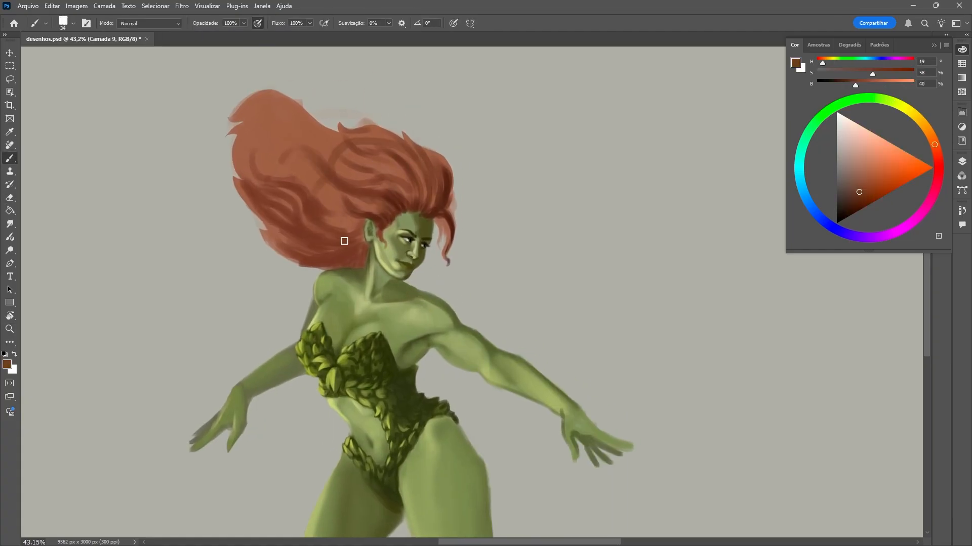
key(e)
right_click(278, 243)
drag(304, 253, 314, 253)
mouse_move(324, 121)
mouse_down()
mouse_move(315, 254)
mouse_move(428, 128)
mouse_up()
drag(364, 187, 455, 197)
drag(345, 215, 340, 255)
right_click(349, 242)
drag(384, 253, 375, 253)
mouse_move(357, 205)
mouse_down()
mouse_move(362, 260)
mouse_move(440, 202)
mouse_up()
Add a new layer and sketch the hair falling behind the ear in reddish brown.
key(b)
click(961, 162)
click(927, 365)
alt+click(377, 210)
drag(361, 228, 360, 268)
drag(355, 211, 338, 268)
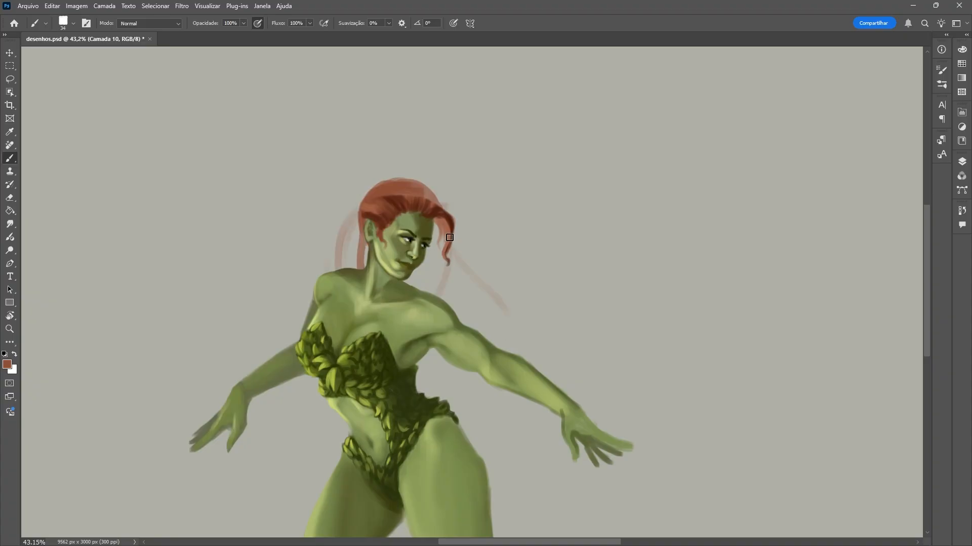
Sketch the wavy outline of the hair flowing behind the near shoulder and erase stray marks around the head.
drag(448, 230, 532, 334)
key(ctrl+z)
drag(508, 297, 515, 354)
key(e)
mouse_move(373, 196)
mouse_down()
mouse_move(344, 266)
mouse_move(344, 204)
mouse_up()
key(b)
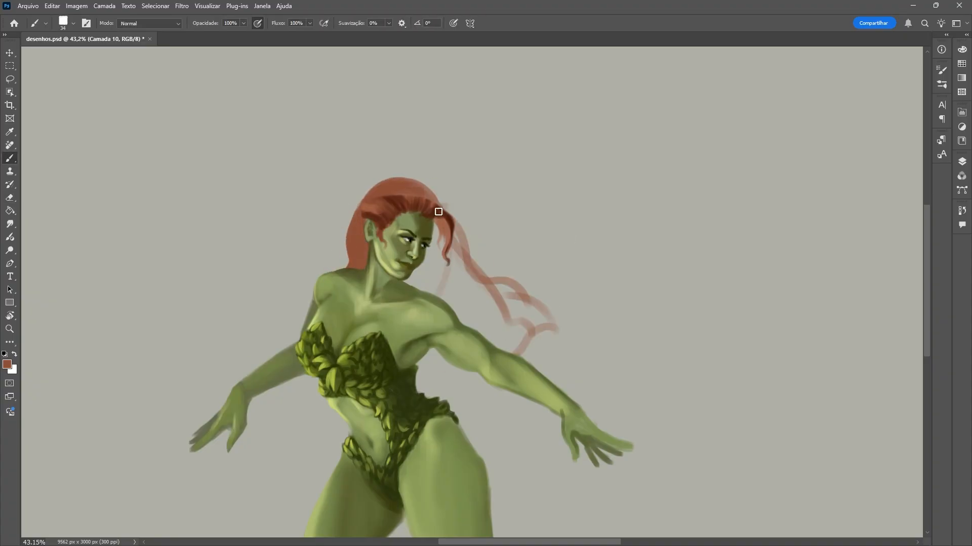
Lasso the flowing hair shape, fill it in reddish brown, trim its edges and switch to layer Camada 9.
key(l)
mouse_move(418, 186)
mouse_down()
mouse_move(532, 338)
mouse_move(418, 186)
mouse_up()
key(b)
drag(478, 286, 552, 337)
key(e)
click(962, 161)
Paint the crown and the hair falling beside the ear in light orange with a hard brush.
key(b)
alt+click(398, 215)
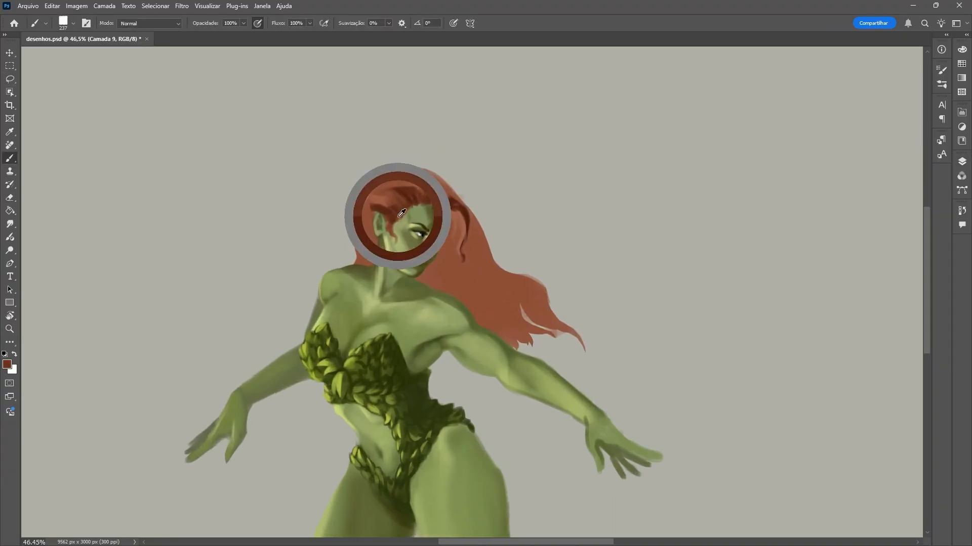
click(962, 50)
click(882, 162)
right_click(445, 201)
click(506, 229)
drag(386, 186, 361, 262)
alt+click(393, 188)
mouse_move(415, 178)
mouse_down()
mouse_move(356, 224)
mouse_move(355, 257)
mouse_up()
Refine the strands around the ear and hairline using a 13 px brush and light orange (S 60, B 71).
alt+click(372, 231)
alt+click(372, 269)
alt+click(388, 217)
drag(400, 204, 387, 216)
alt+click(379, 206)
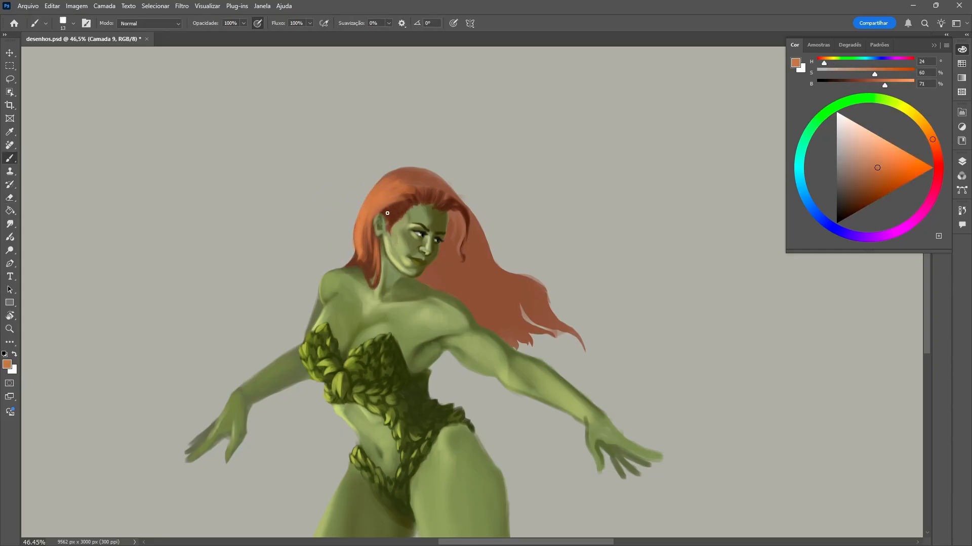
Shade the hair behind the face and paint long strands along the lock flowing past the near shoulder.
alt+click(437, 197)
right_click(437, 194)
click(492, 219)
drag(456, 218, 475, 269)
mouse_move(455, 199)
mouse_down()
mouse_move(415, 169)
mouse_move(443, 193)
mouse_up()
alt+click(401, 183)
alt+click(399, 173)
mouse_move(449, 207)
mouse_down()
mouse_move(460, 235)
mouse_move(557, 316)
mouse_up()
alt+click(470, 238)
Select layer Camada 9, touch up the ends of the flowing hair and sample a pale green skin tone.
click(961, 162)
click(850, 216)
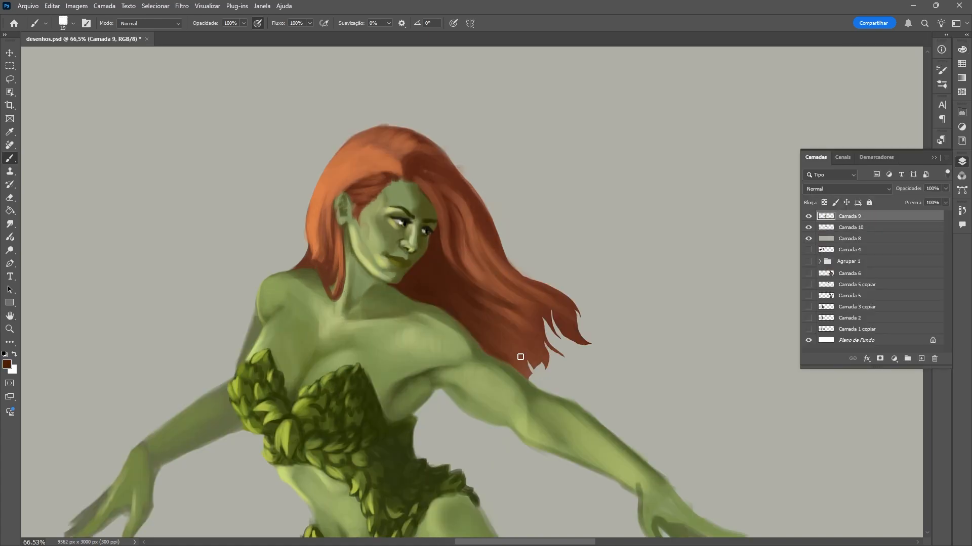
drag(562, 299, 527, 296)
key(b)
alt+click(429, 246)
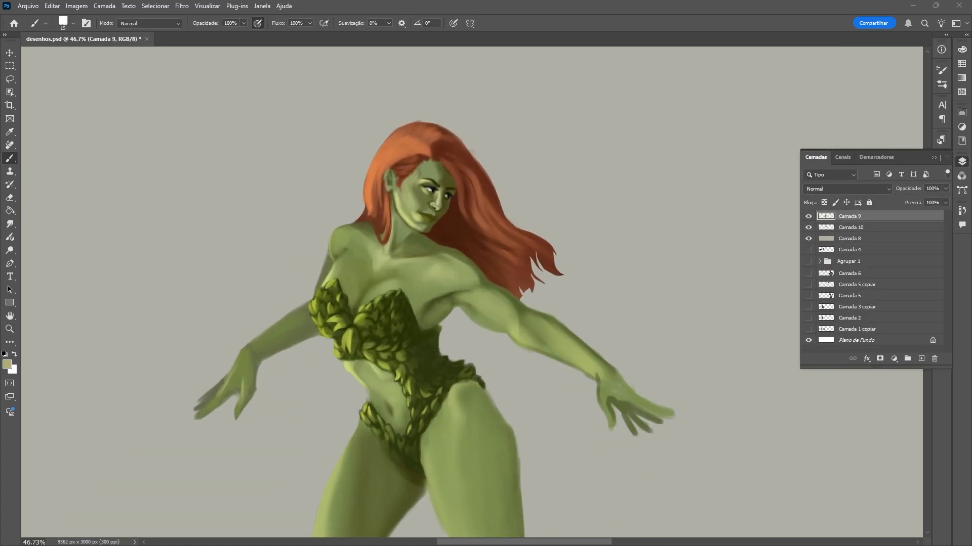